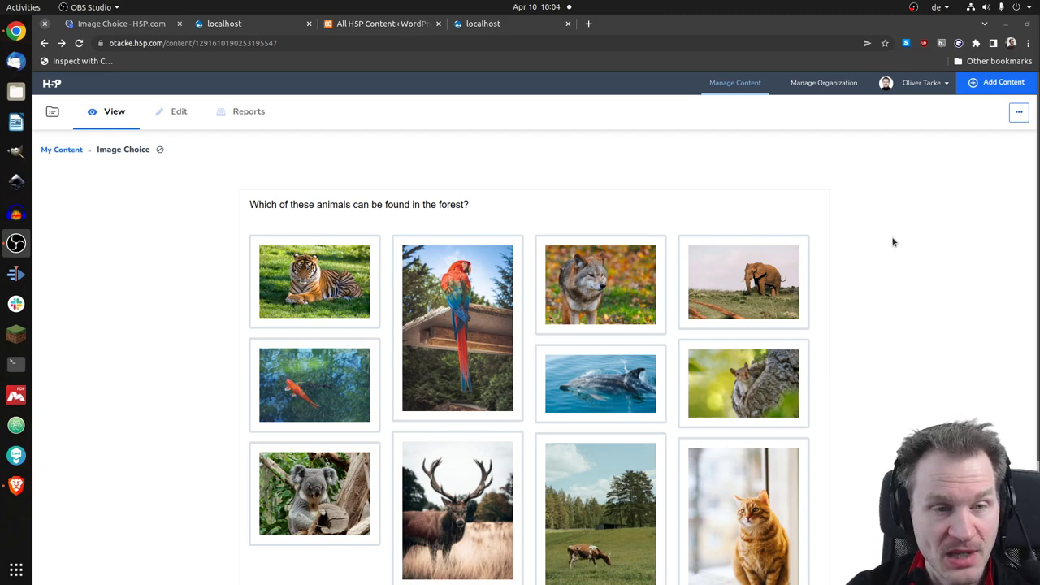
Step: Pick tiger, parrot, wolf and elephant as forest animals and submit them for marking
click(321, 281)
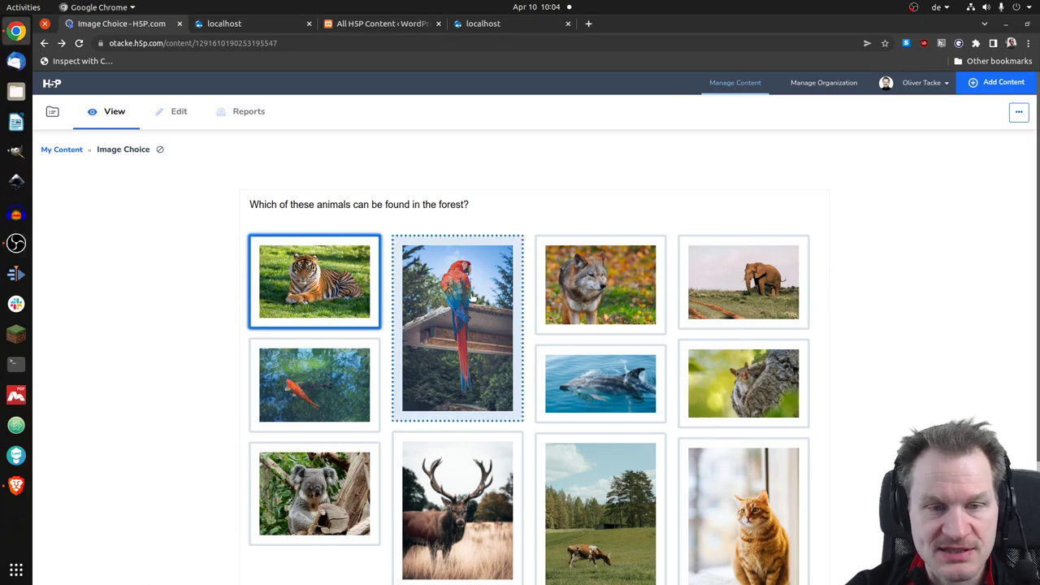
click(457, 325)
click(613, 298)
click(744, 282)
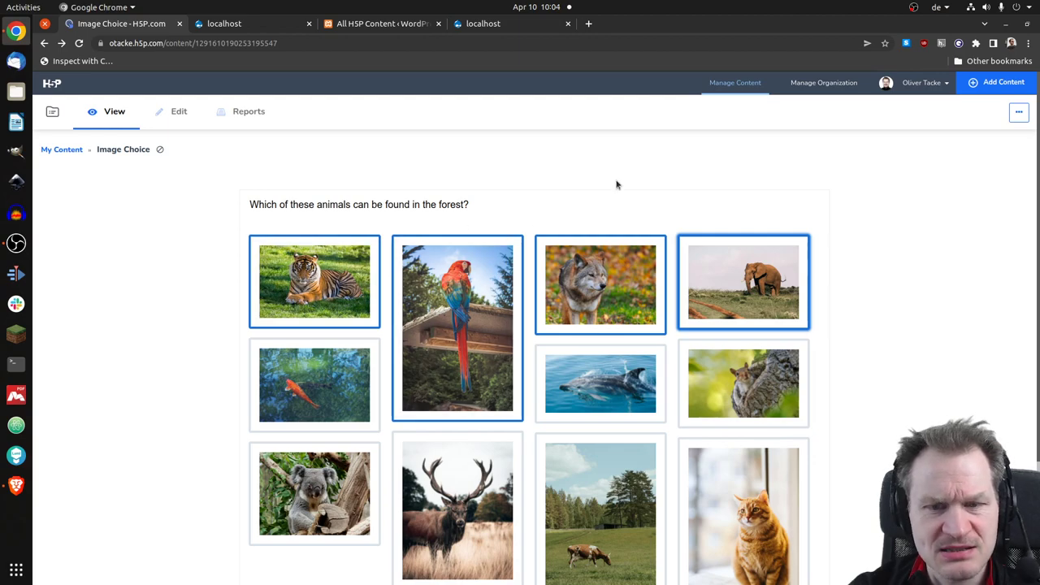
scroll(903, 314, down, 4)
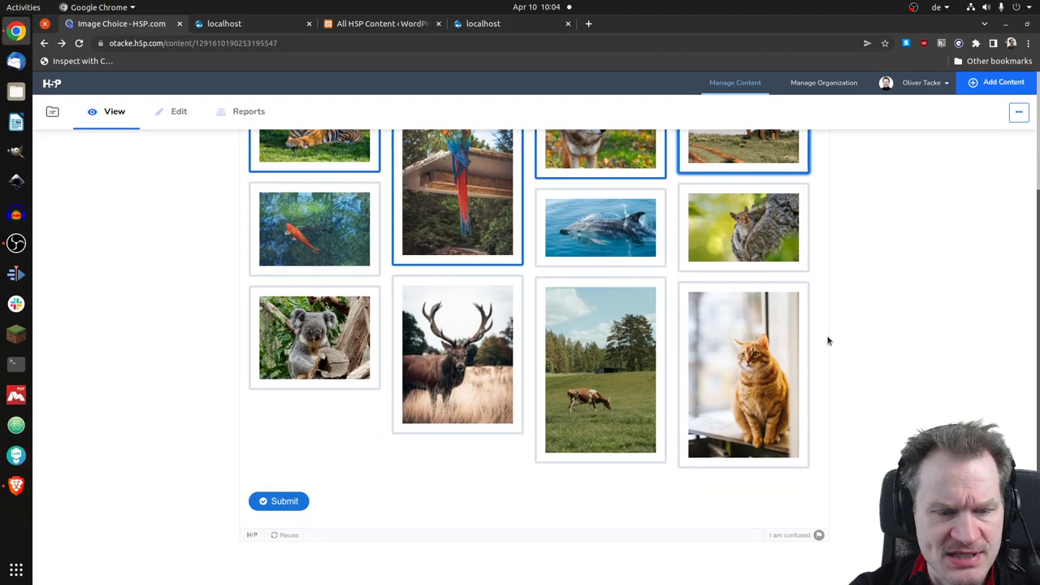
click(278, 502)
scroll(204, 443, up, 2)
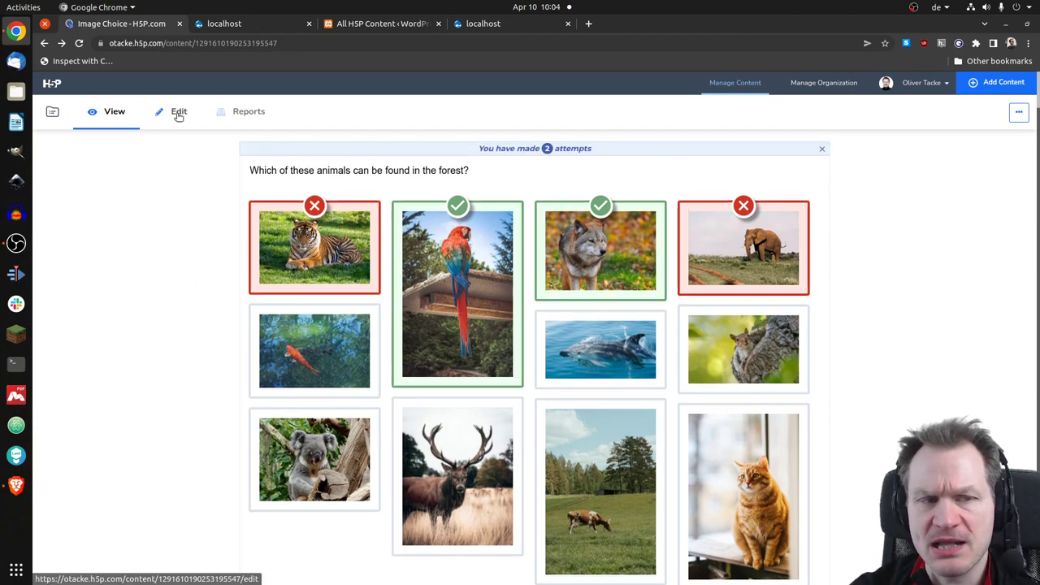
Step: Open the Image Choice quiz in the editor and expand its Behavioural settings section
click(180, 113)
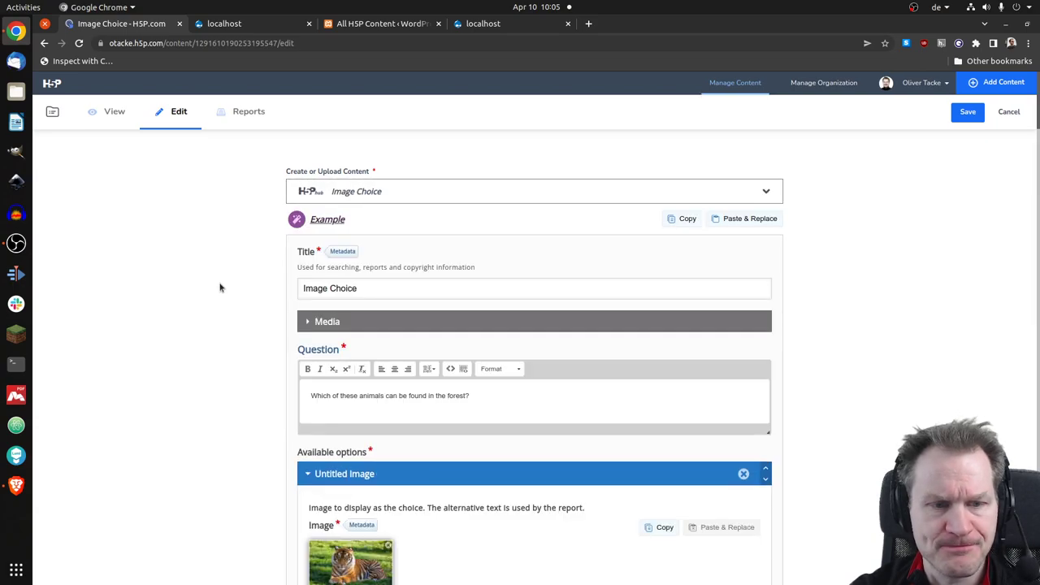
scroll(228, 283, down, 3)
scroll(227, 283, down, 5)
scroll(228, 283, down, 2)
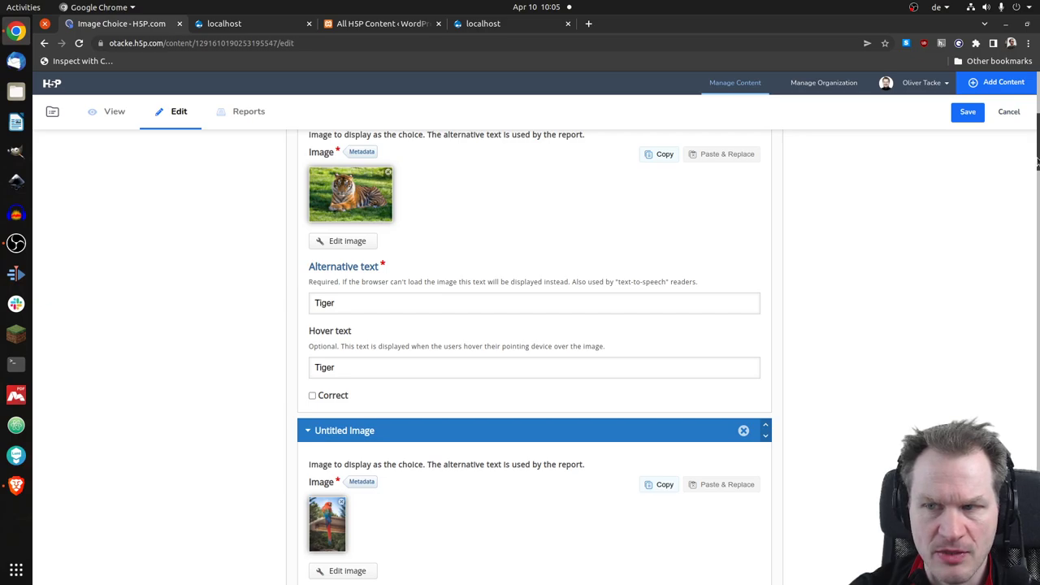
drag(1036, 165, 1028, 560)
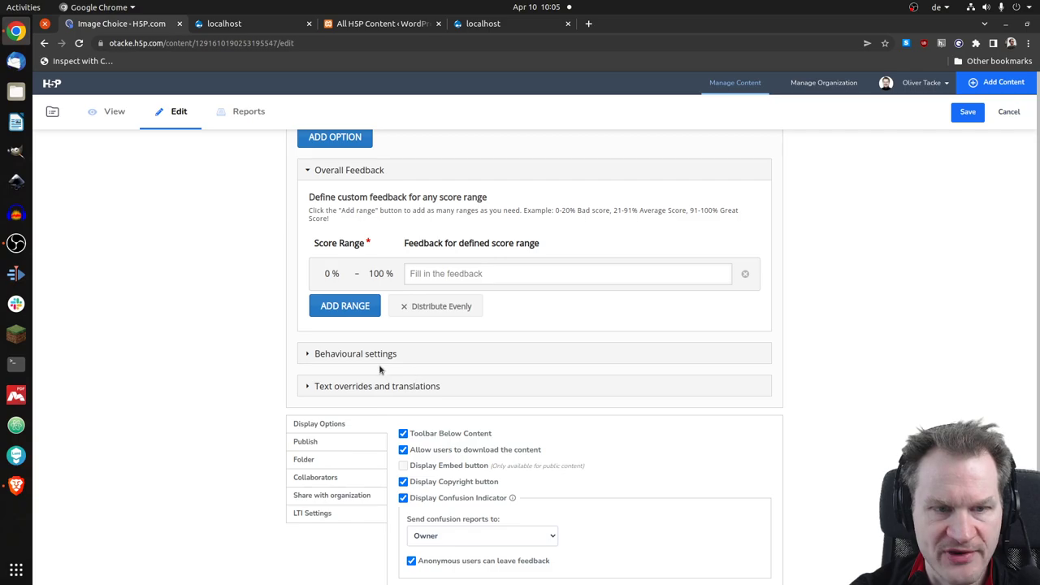
click(312, 359)
scroll(235, 351, down, 3)
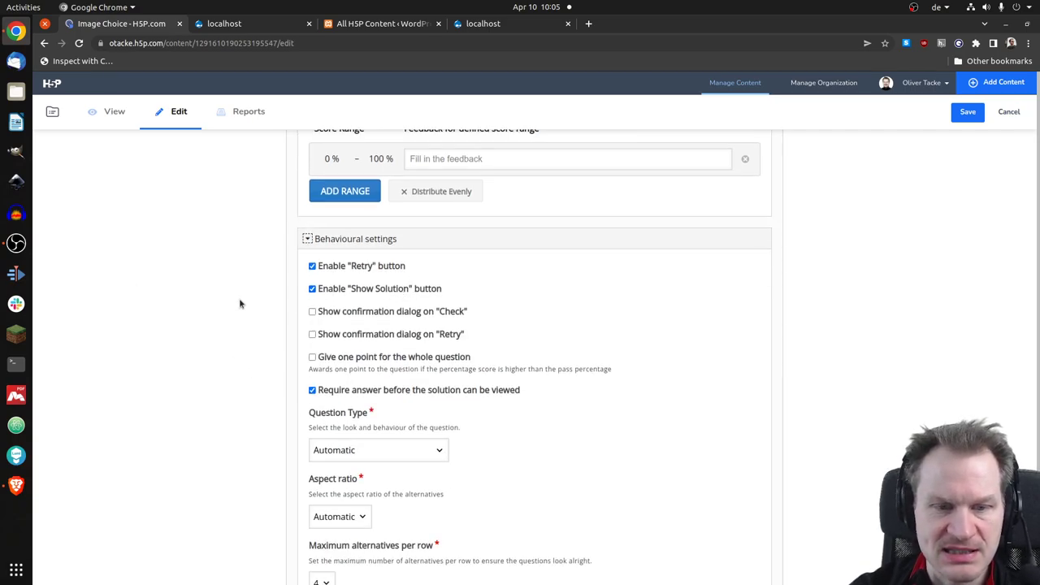
scroll(223, 304, down, 2)
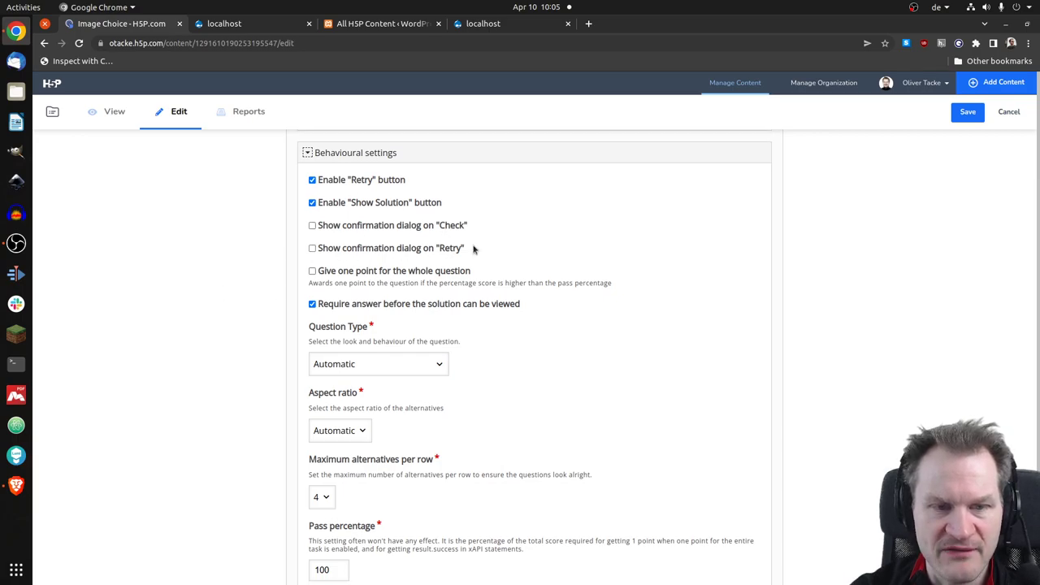
scroll(253, 310, down, 1)
scroll(252, 310, down, 1)
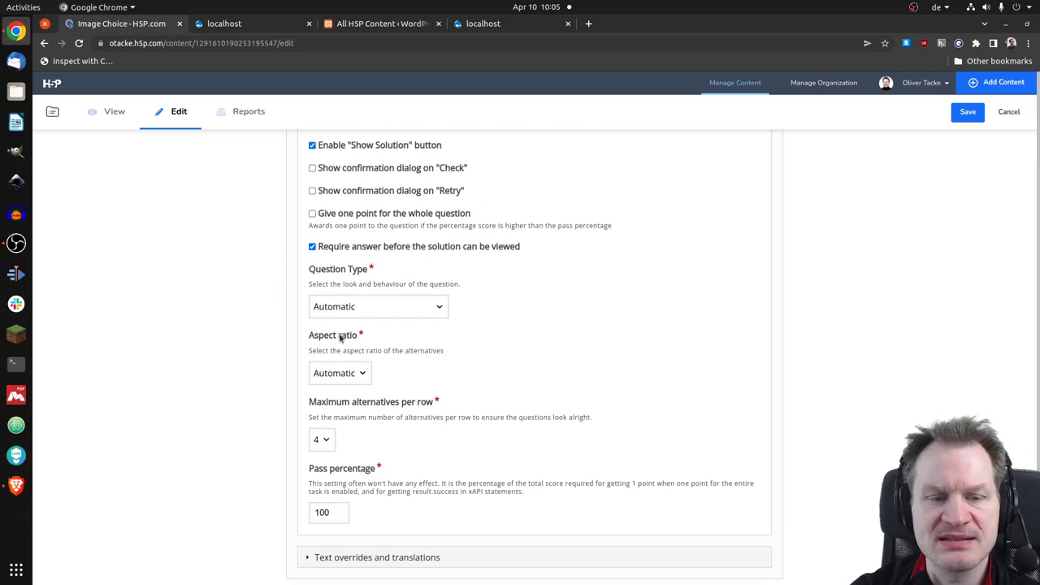
Step: On the local Drupal quiz, pick butterfly and cat in Round 1 and check
click(253, 29)
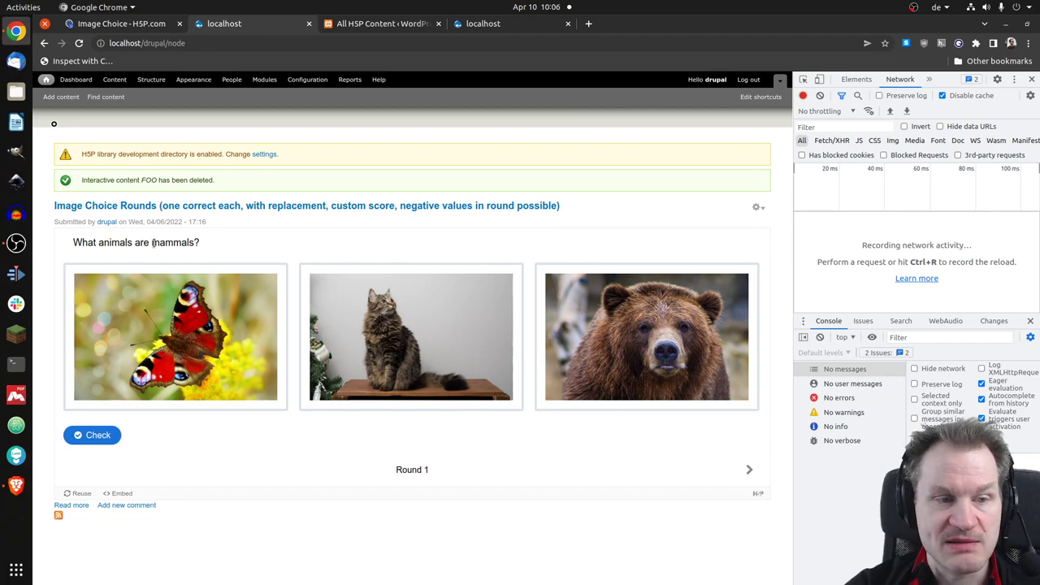
click(219, 358)
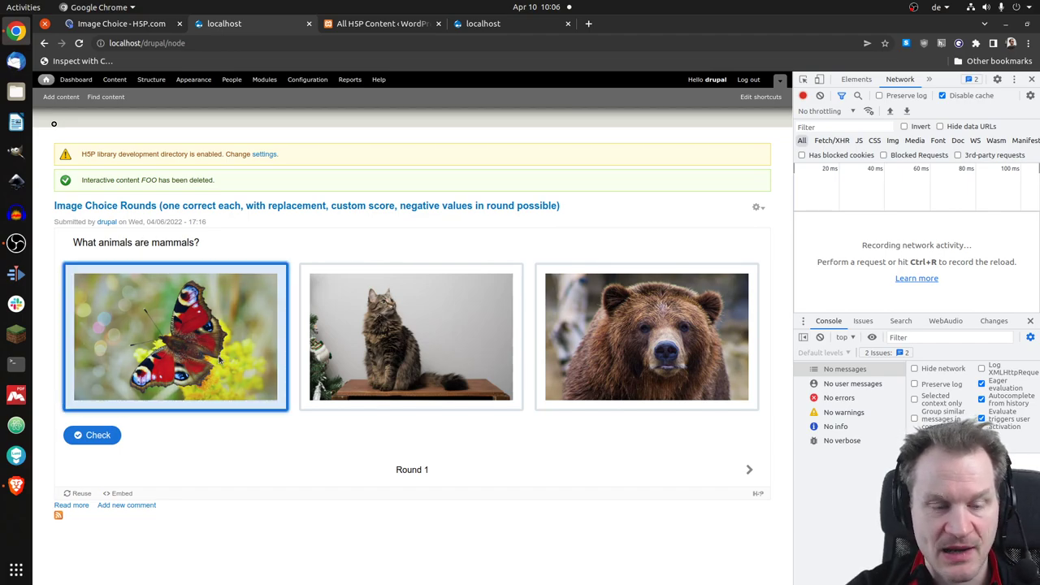
click(456, 341)
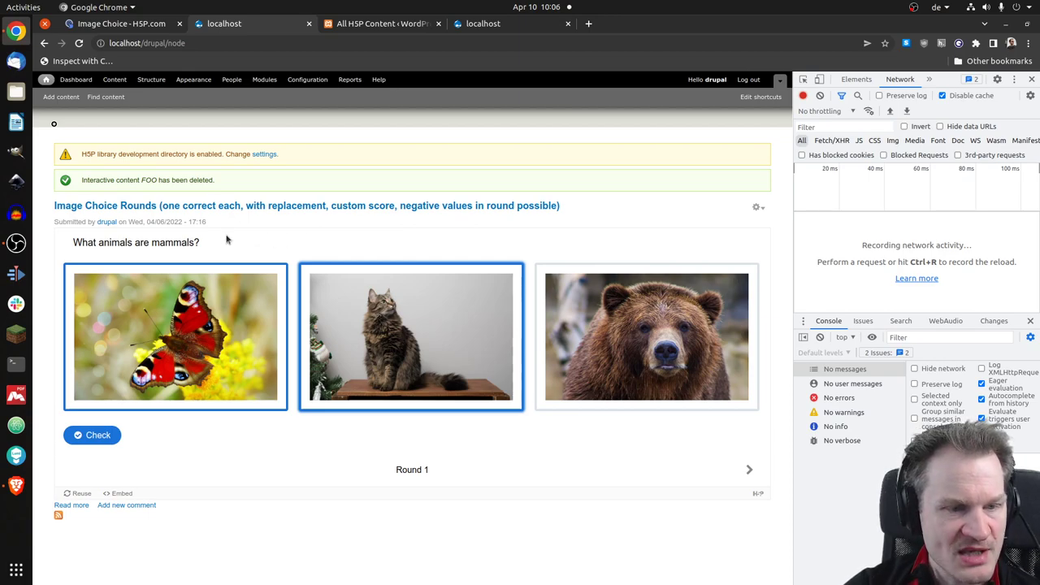
click(96, 439)
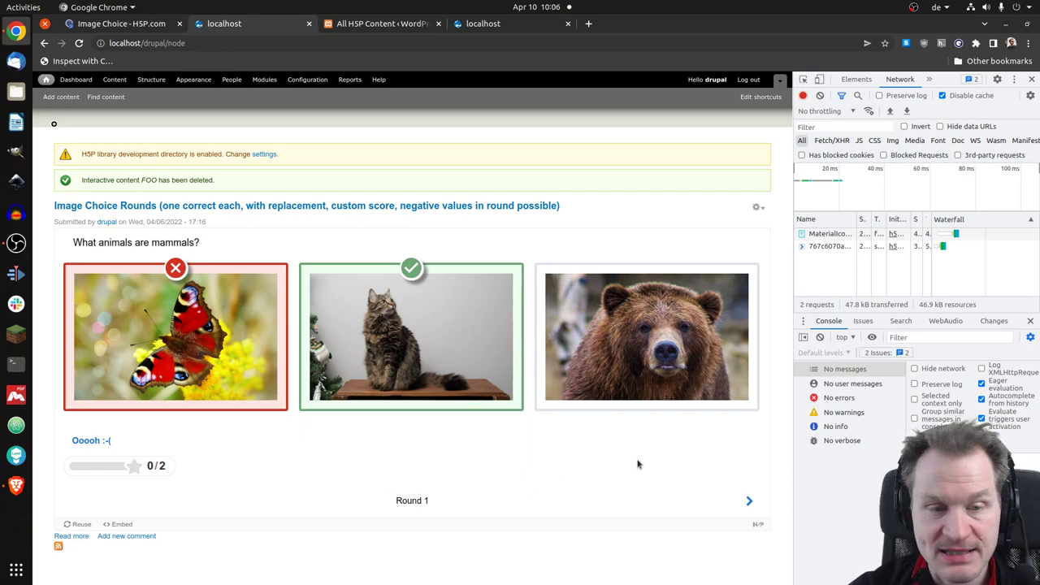
Step: In Round 2, pick butterfly, bear and cat and check the answers
click(749, 502)
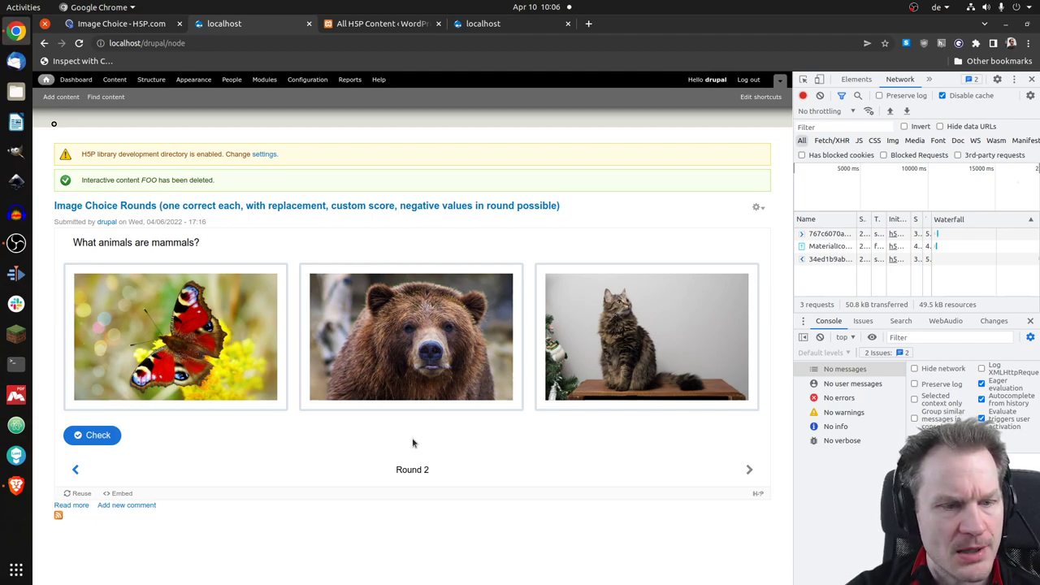
click(234, 373)
click(418, 360)
click(689, 382)
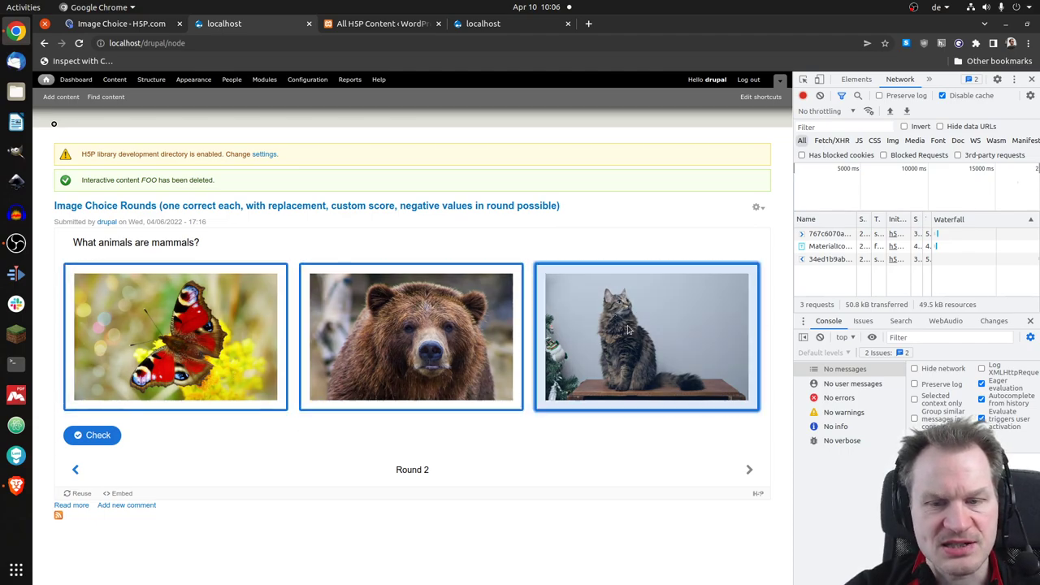
click(93, 435)
Step: Step ahead to Round 3, then back to Round 1's 0/2 result
click(747, 501)
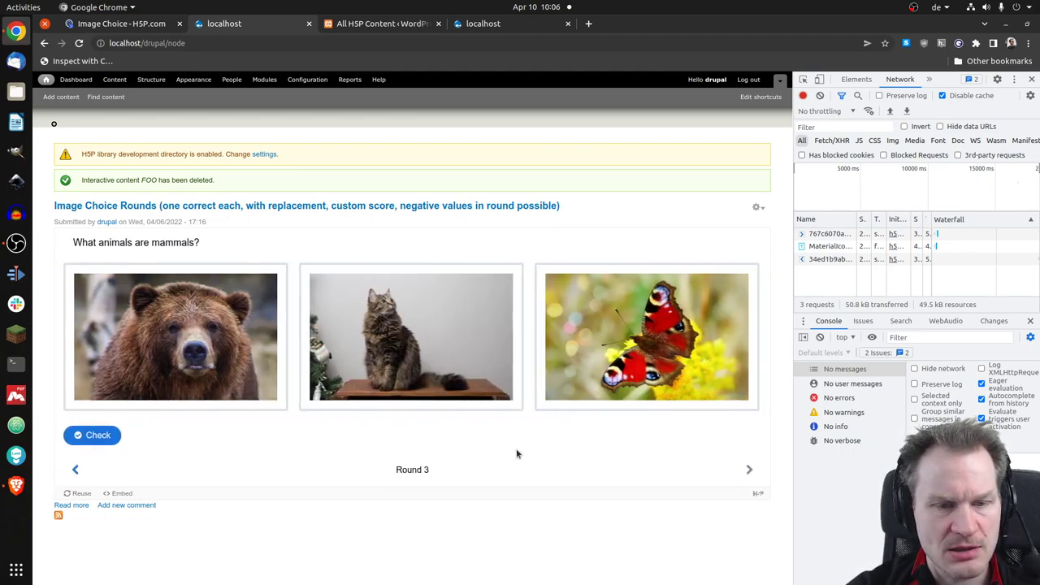
click(75, 470)
click(74, 502)
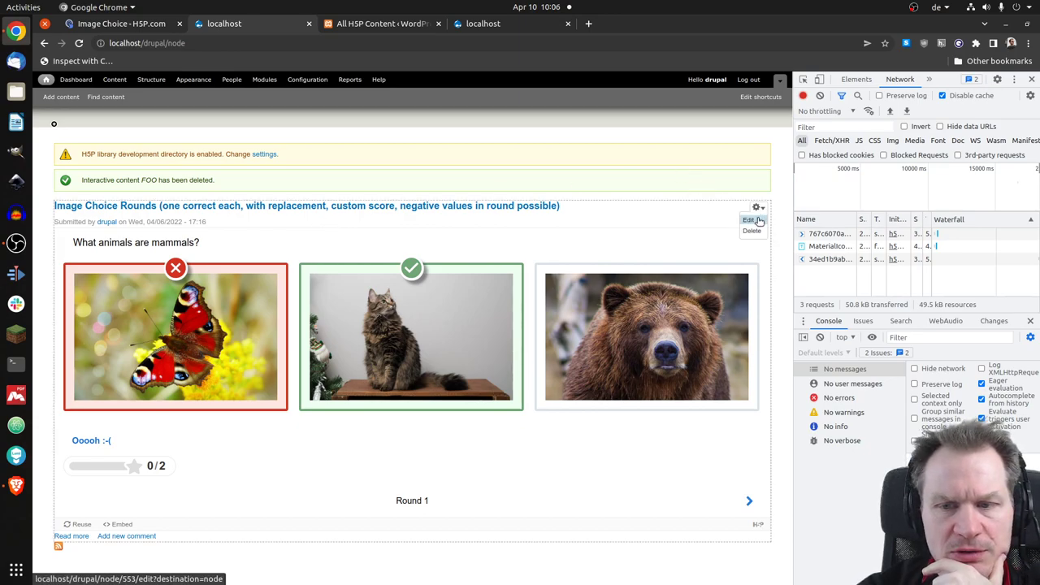
click(748, 218)
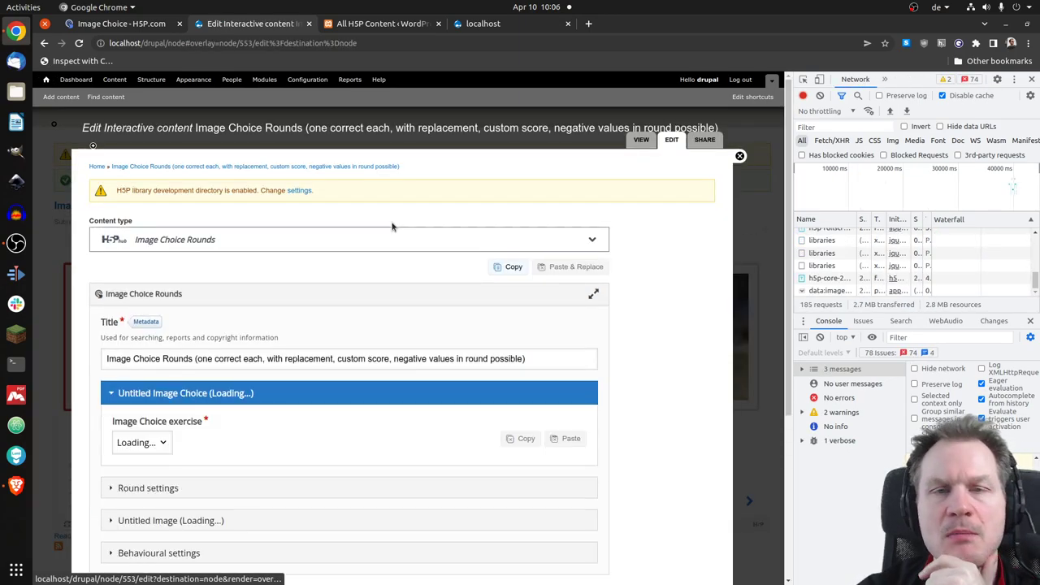
scroll(650, 282, down, 2)
scroll(650, 283, down, 6)
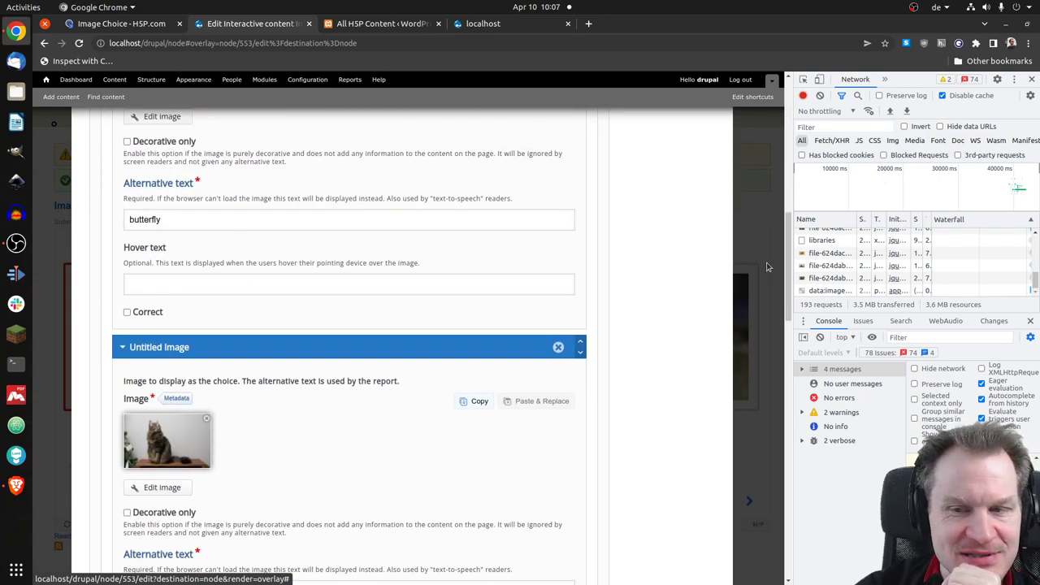
drag(789, 248, 772, 110)
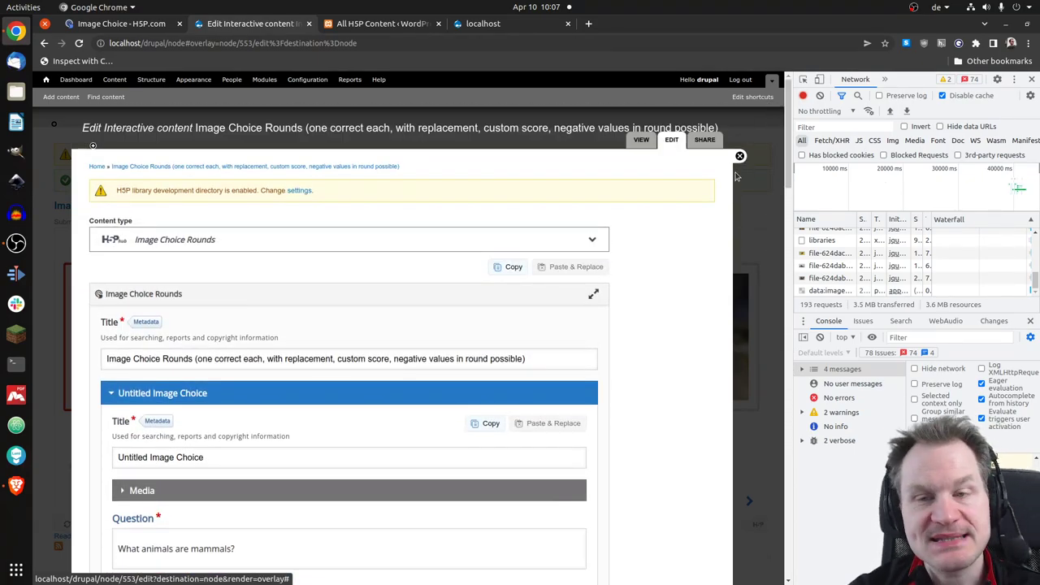
click(740, 156)
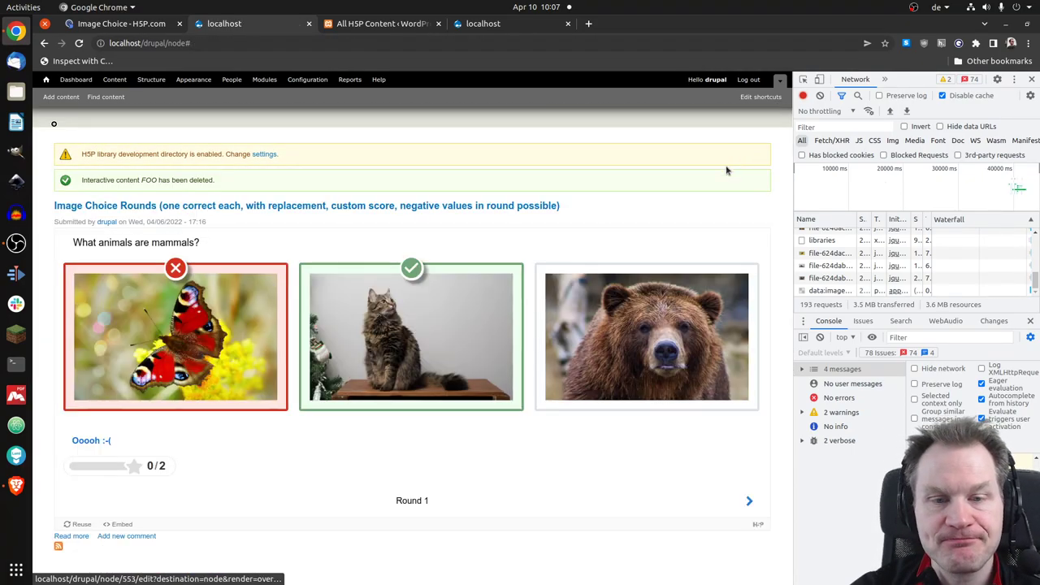
Step: In Round 3 pick bear and cat, check, and reach the 10/100 'Booooo!' end screen
click(749, 500)
click(748, 501)
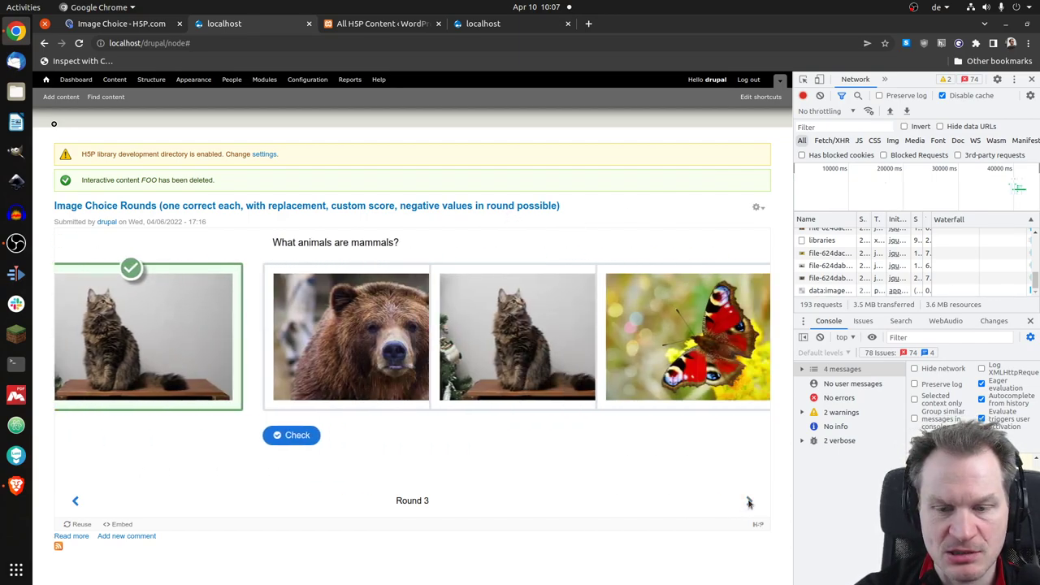
click(211, 366)
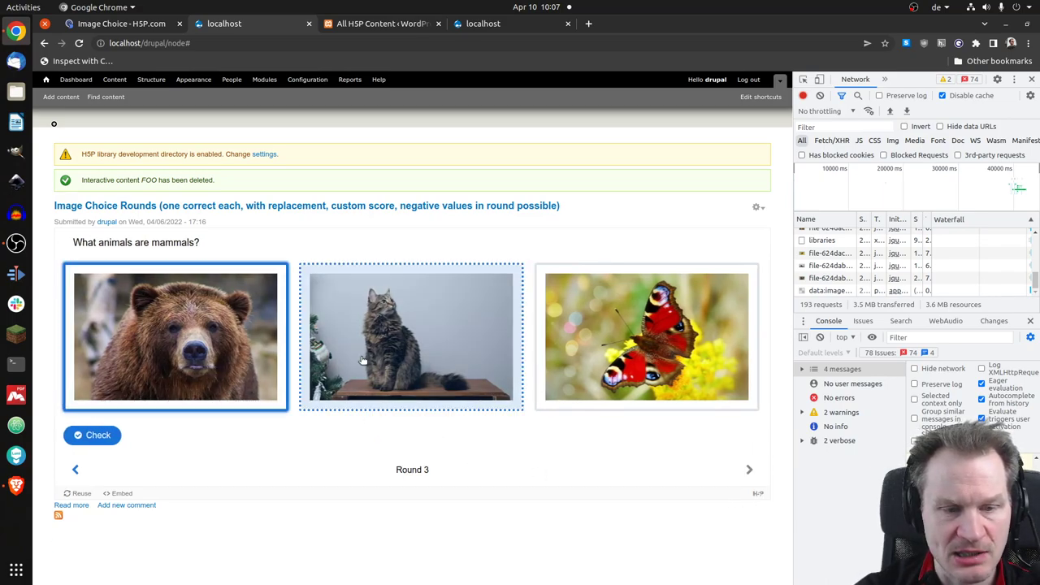
click(362, 360)
click(105, 435)
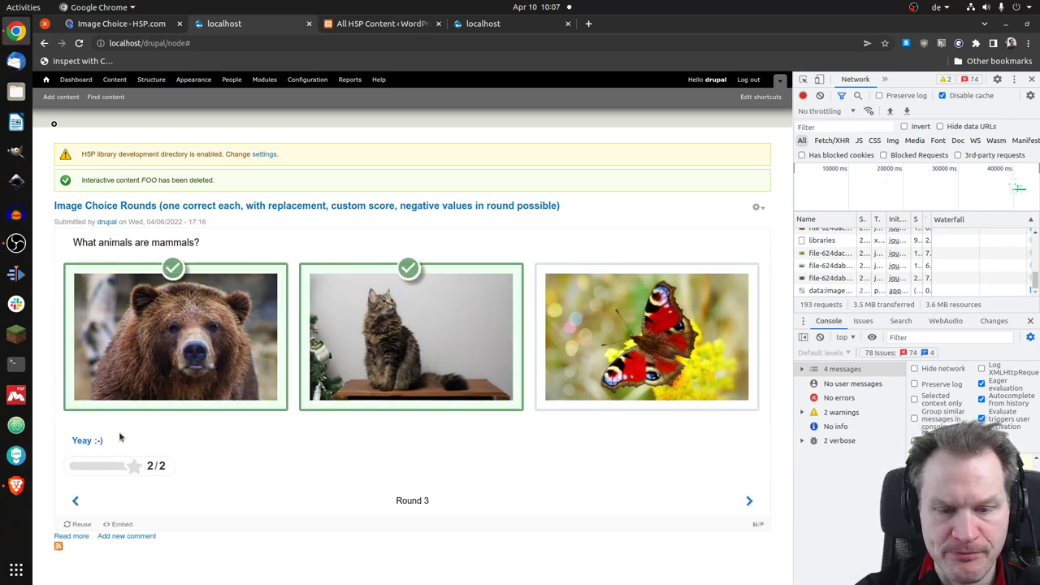
click(749, 500)
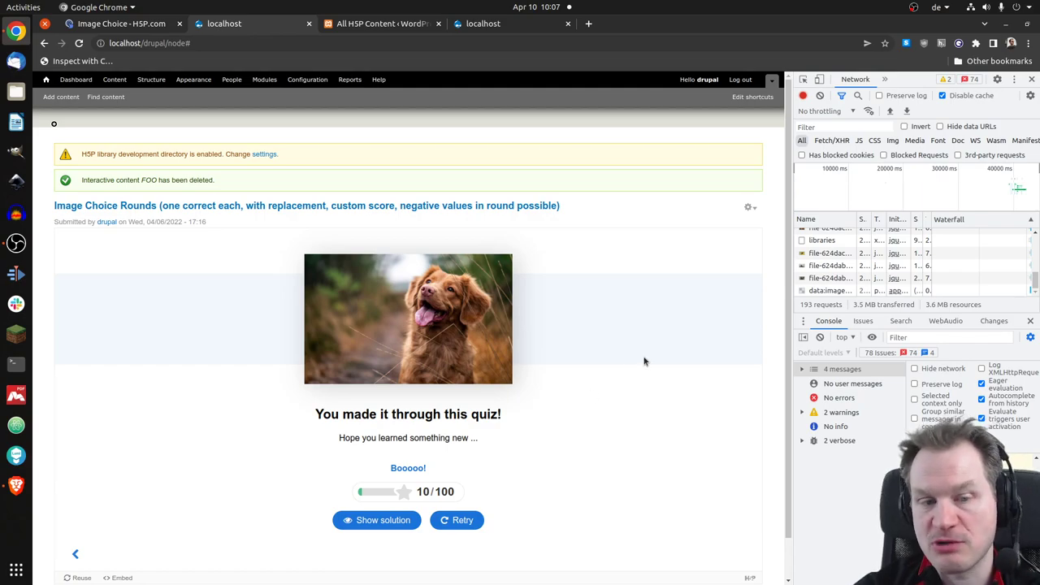
scroll(617, 315, down, 1)
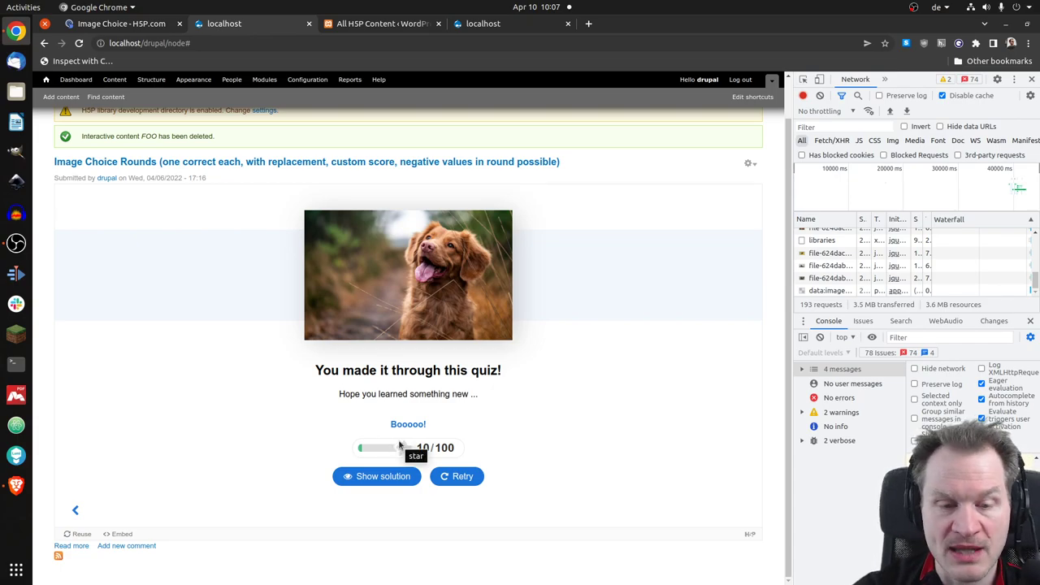
Step: Show the solutions for Rounds 1, 2 and 3, then return to the 10/100 results screen
click(376, 477)
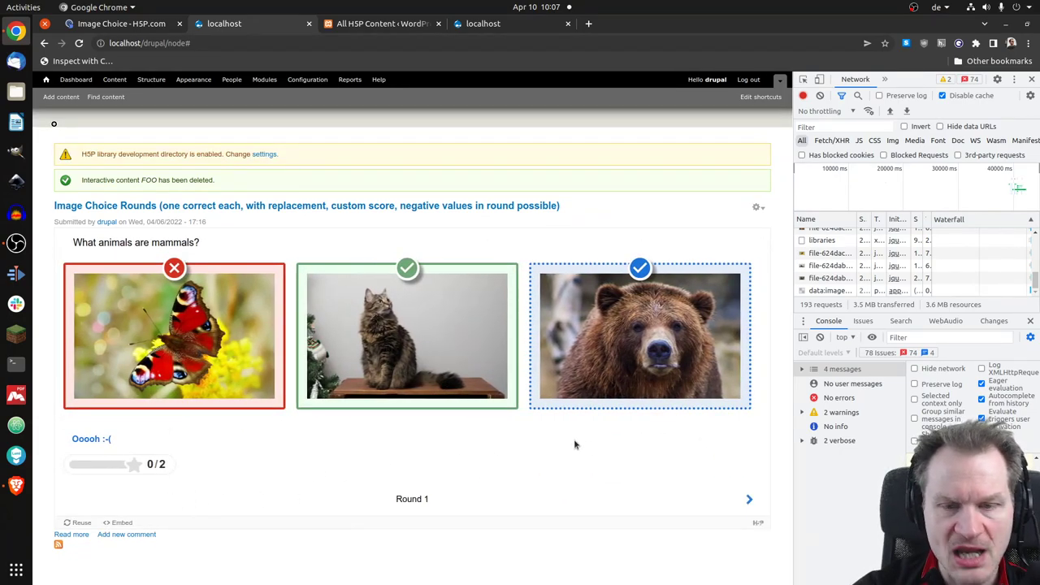
click(753, 500)
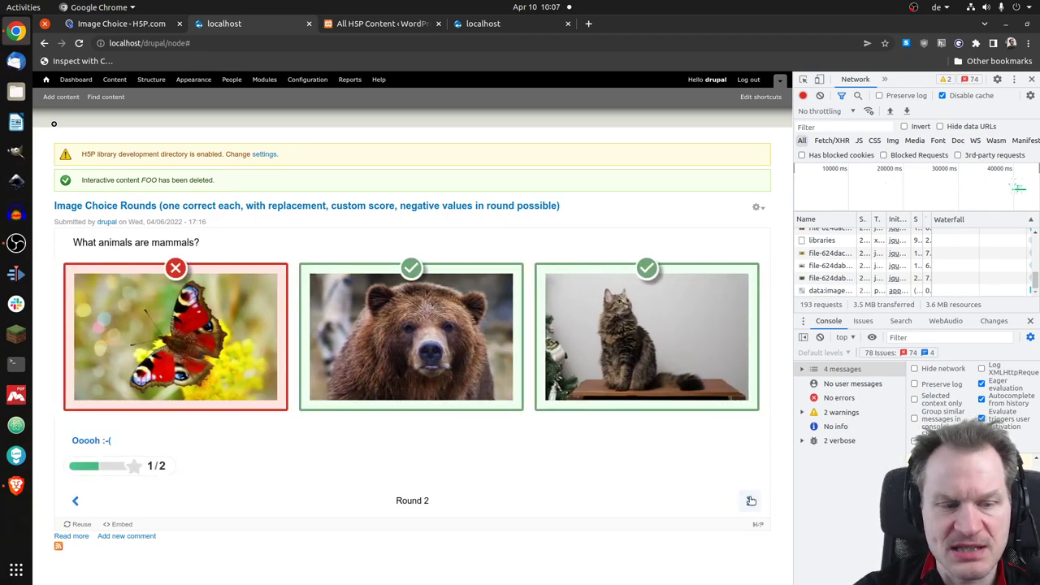
click(750, 501)
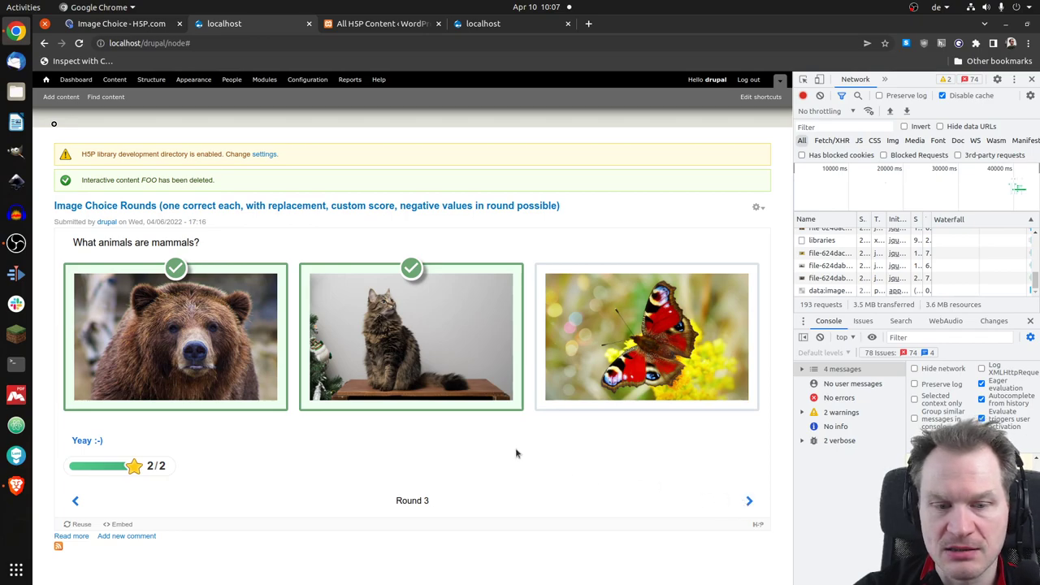
click(748, 502)
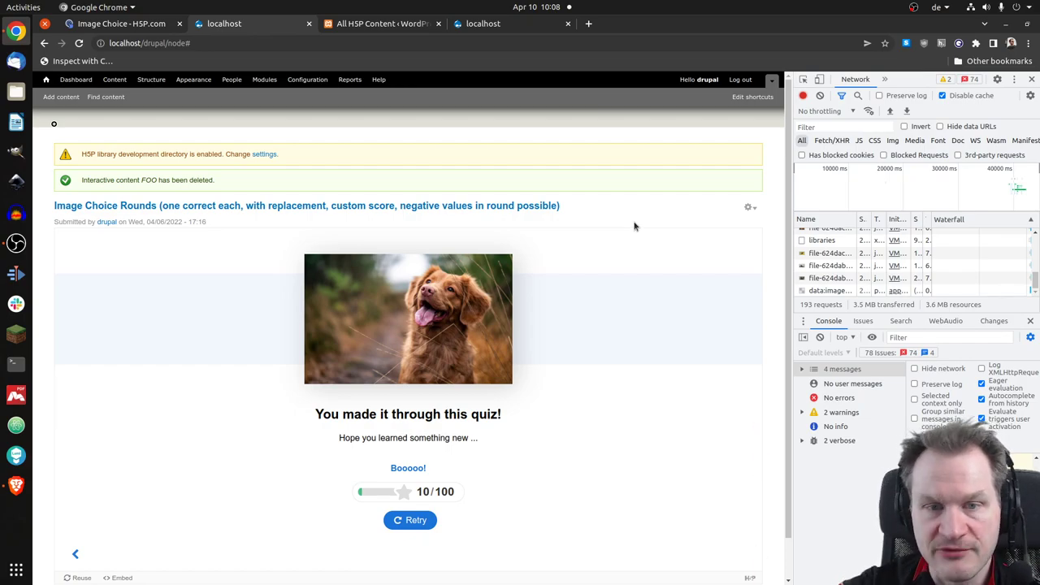
Step: Edit the quiz and trim its title to 'Image Choice Rounds'
click(748, 208)
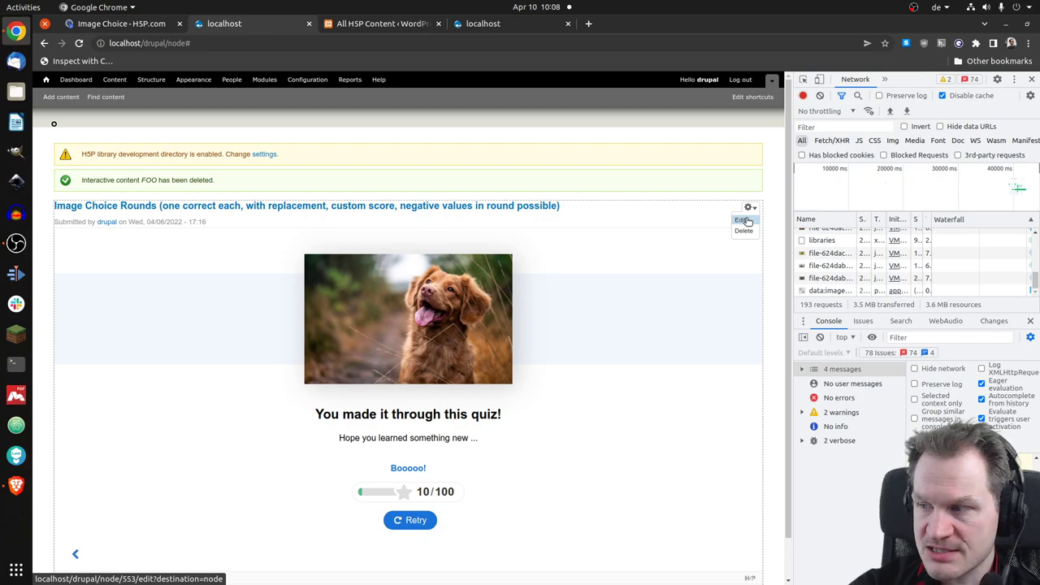
click(743, 220)
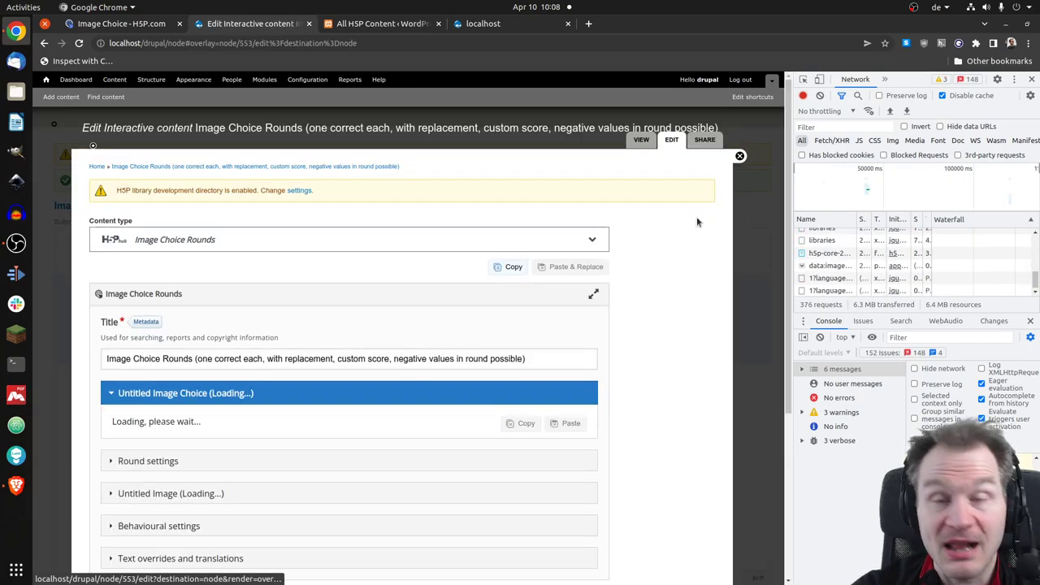
scroll(655, 272, down, 1)
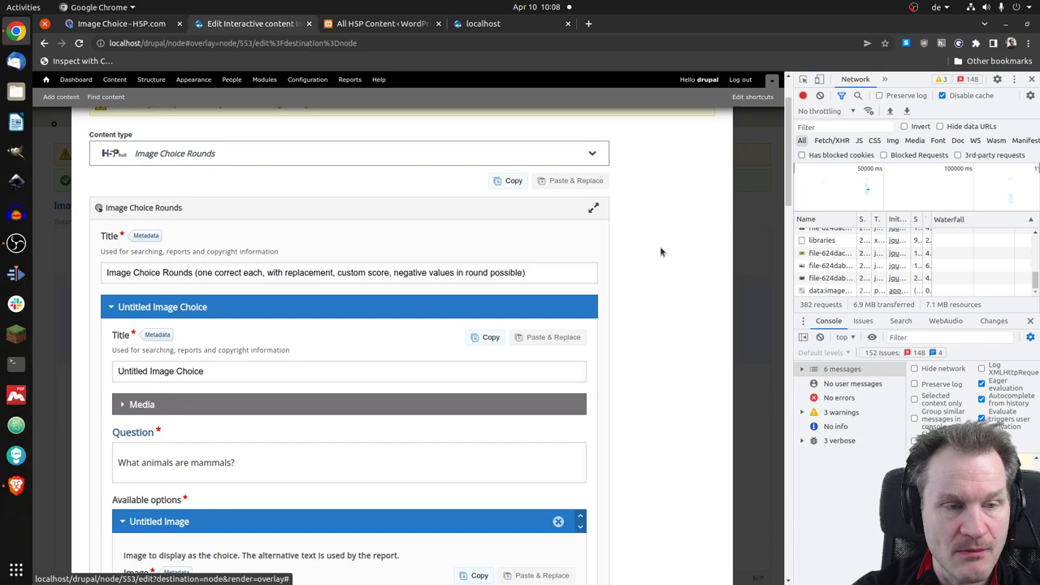
scroll(659, 248, down, 1)
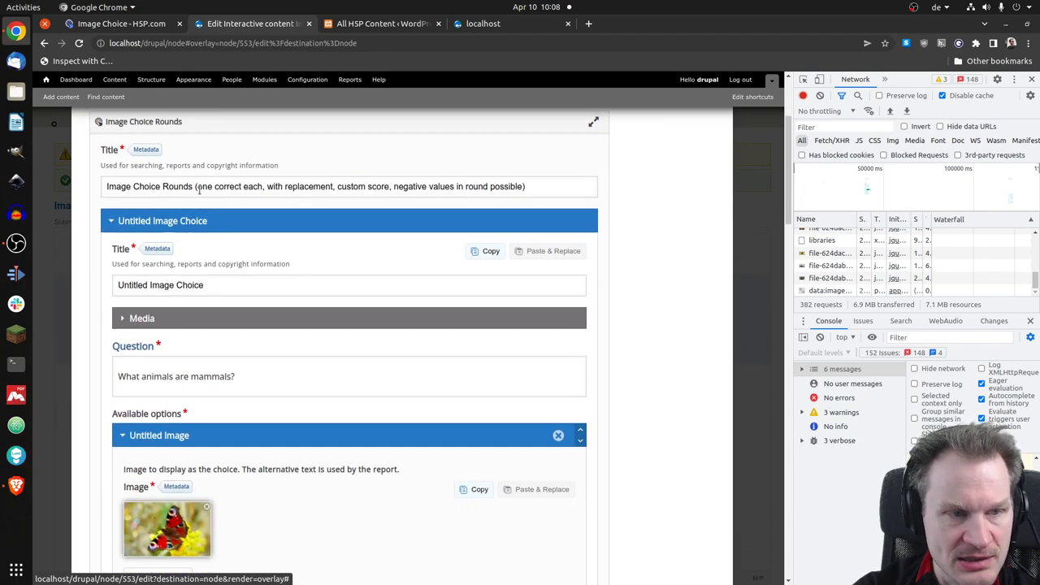
drag(197, 186, 527, 172)
key(BackSpace)
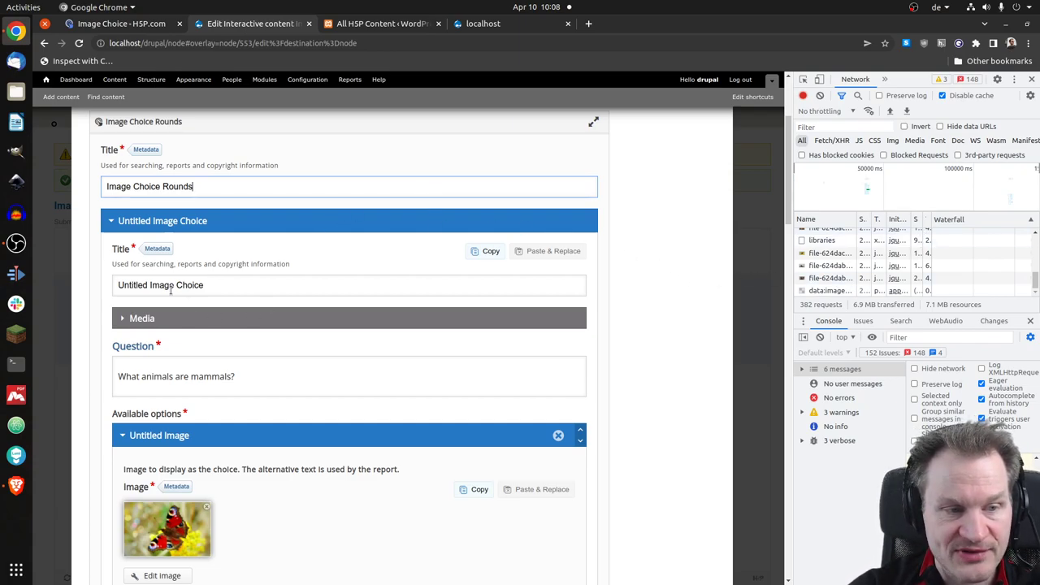
Step: Scroll down the edit form to the cat and bear image options
scroll(276, 303, down, 3)
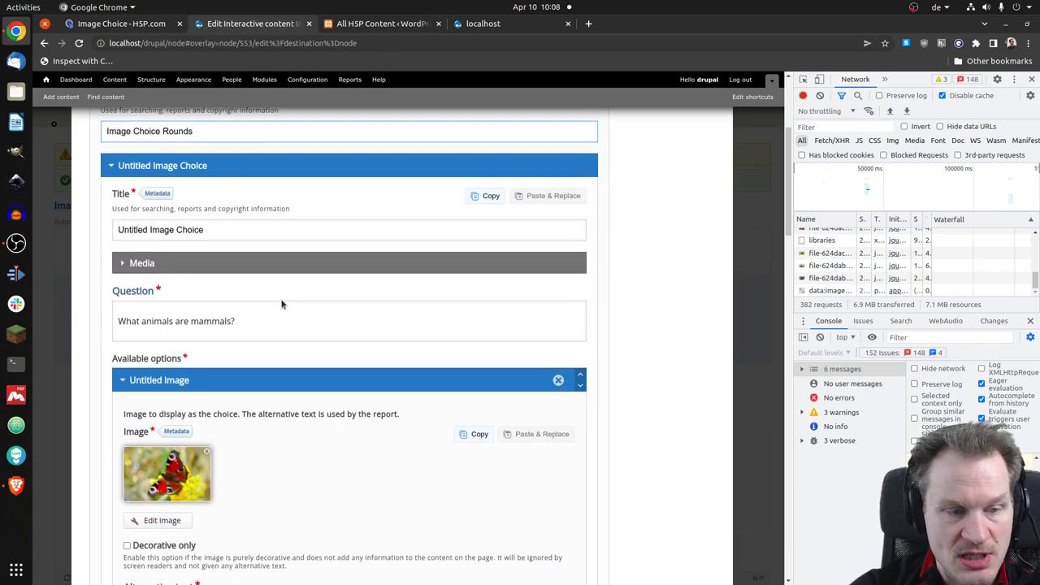
scroll(298, 295, down, 4)
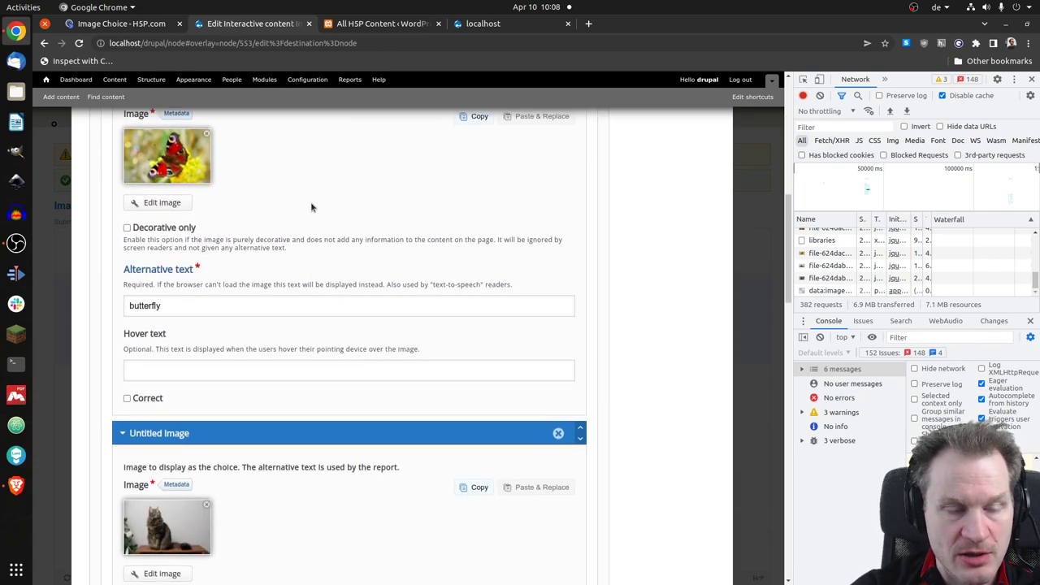
scroll(309, 204, down, 3)
scroll(317, 333, down, 3)
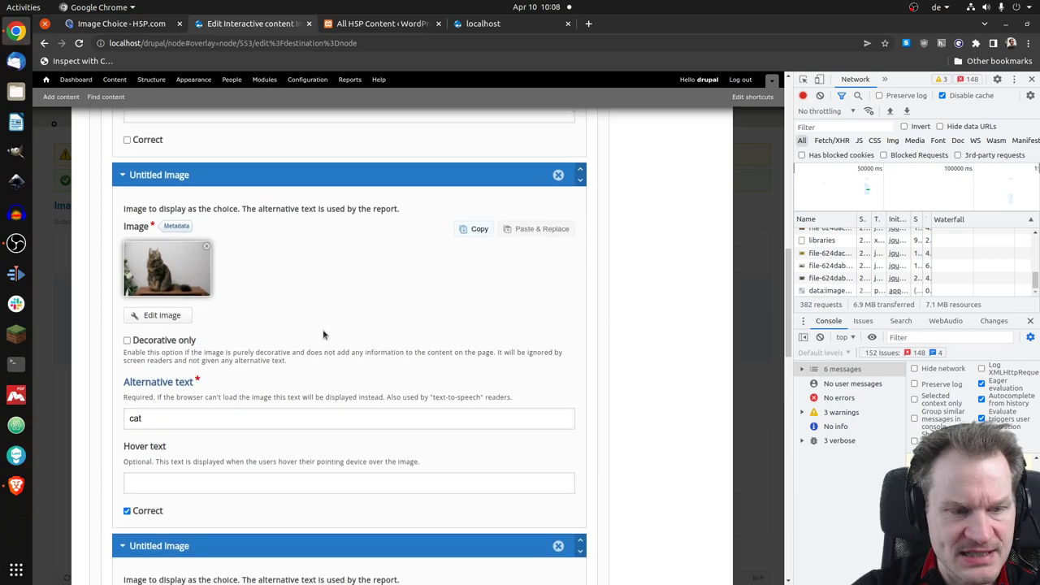
scroll(321, 329, down, 1)
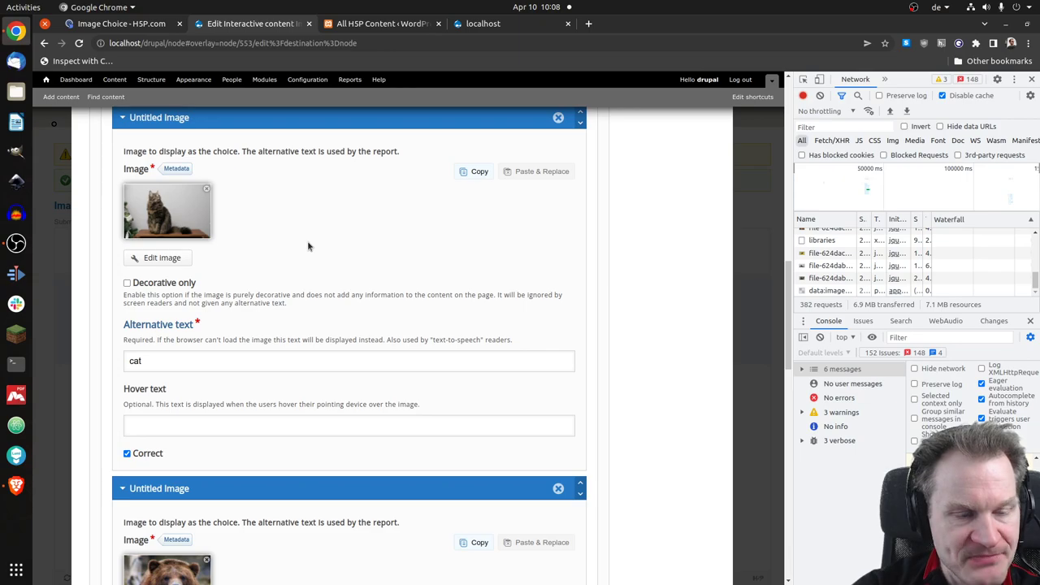
scroll(308, 230, down, 7)
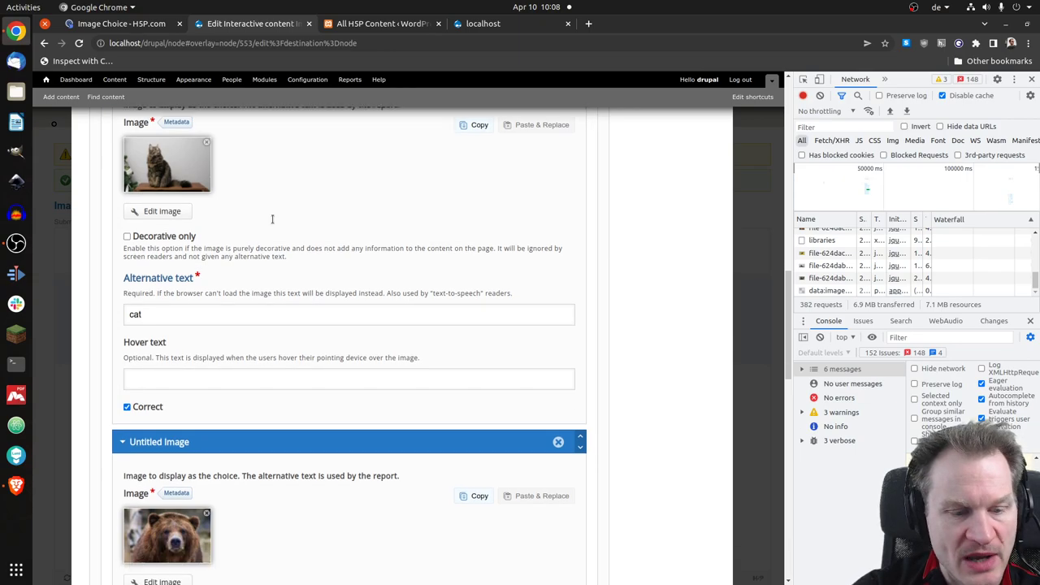
scroll(309, 226, up, 7)
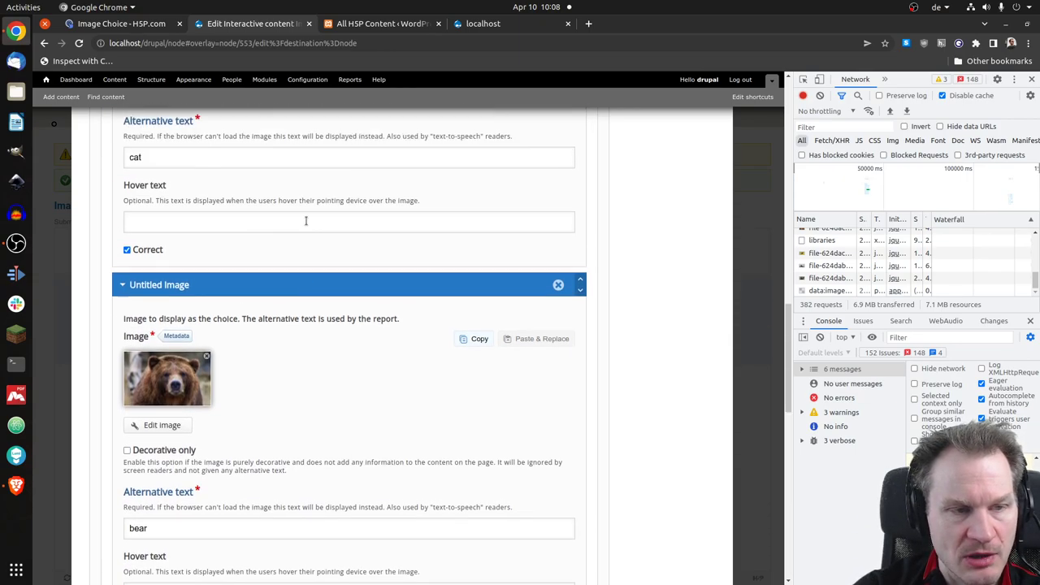
scroll(320, 227, up, 3)
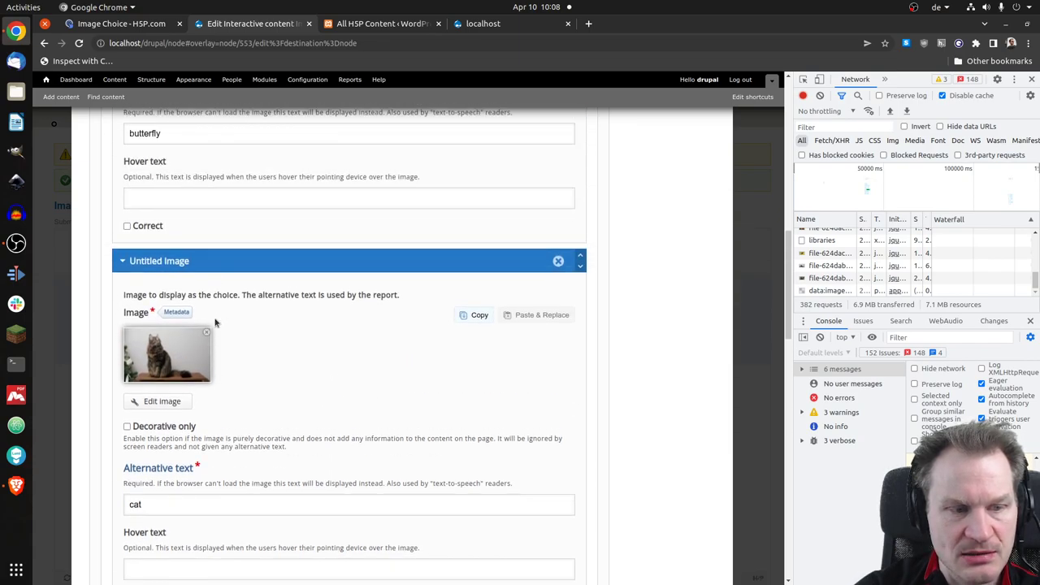
scroll(187, 201, down, 4)
scroll(203, 193, up, 4)
scroll(222, 185, down, 8)
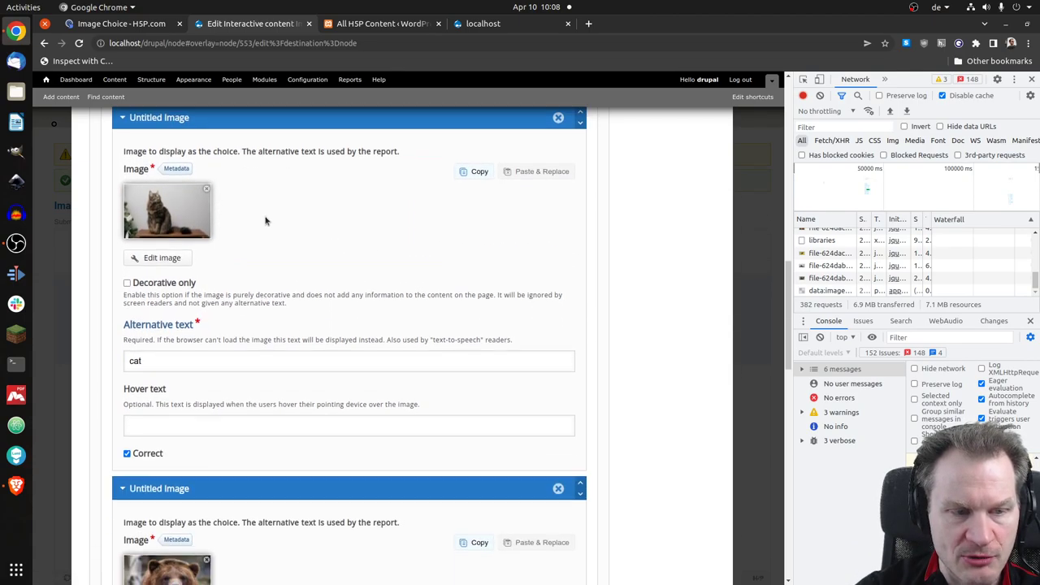
scroll(139, 397, down, 8)
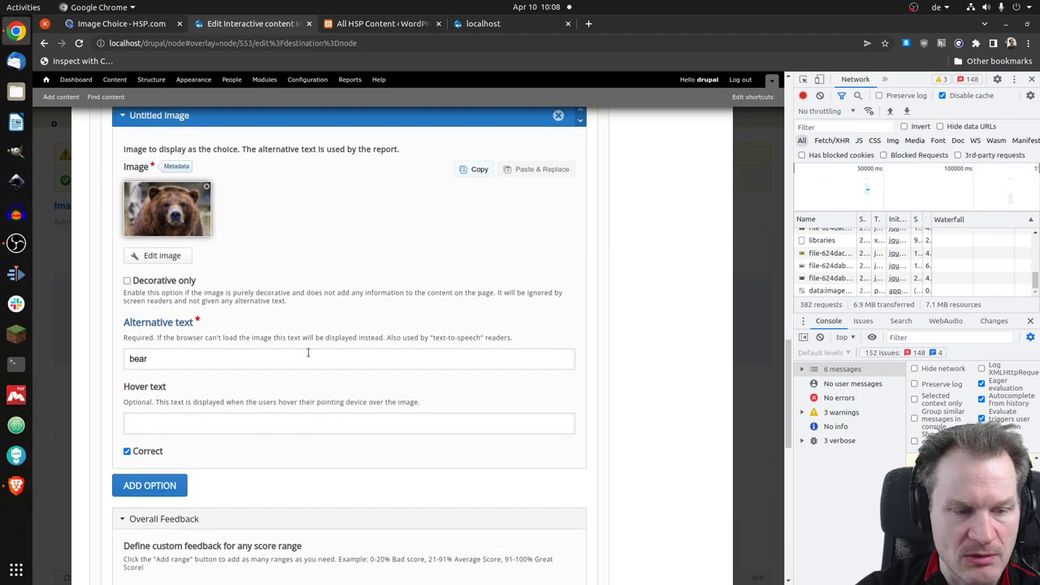
Step: Add a new image option using the bird photo from the animals folder
click(168, 317)
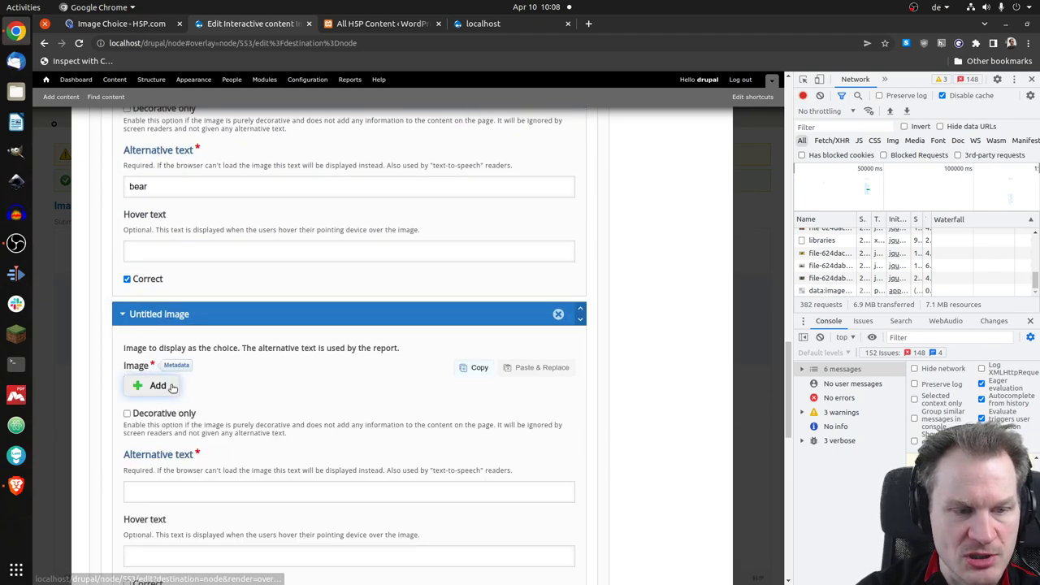
click(169, 387)
click(244, 179)
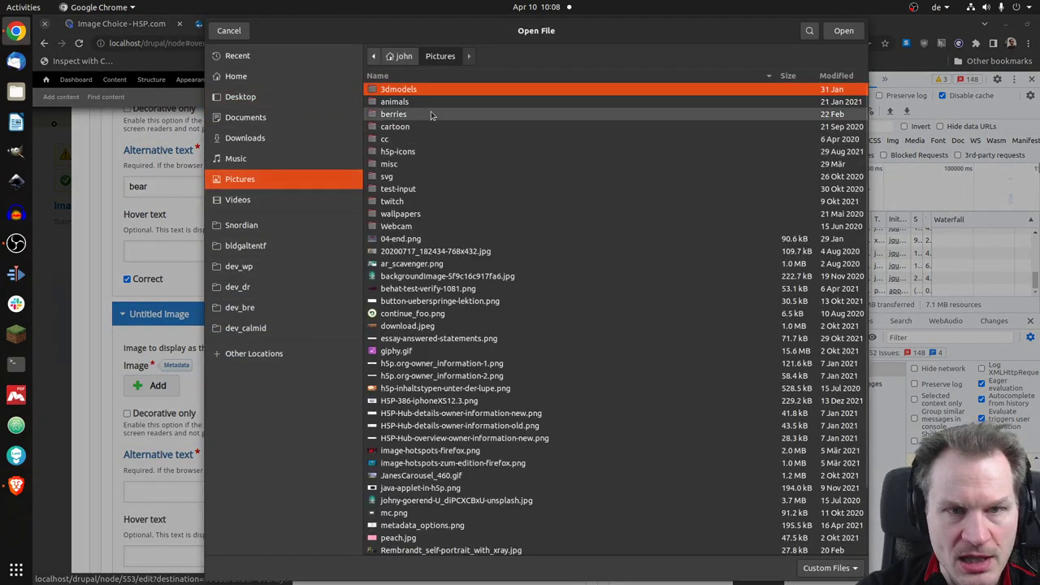
double_click(421, 101)
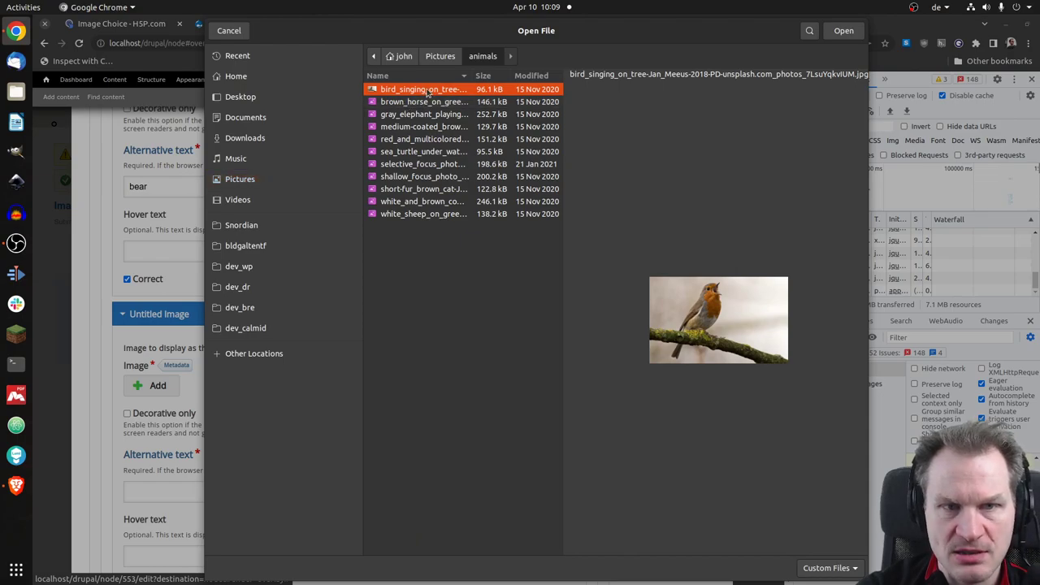
click(843, 31)
scroll(391, 361, down, 5)
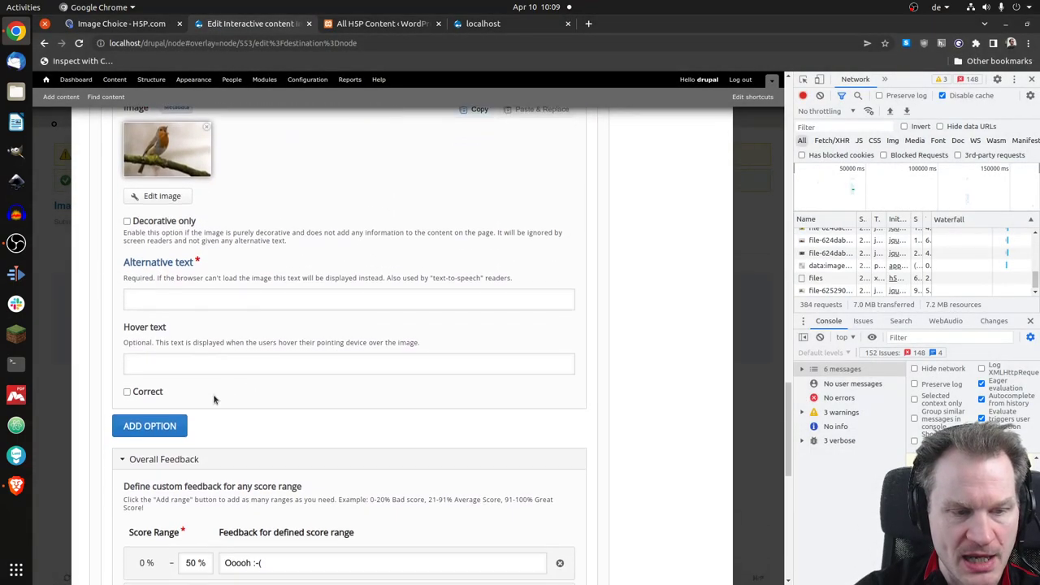
Step: Add another image option with the sea turtle photo
click(163, 431)
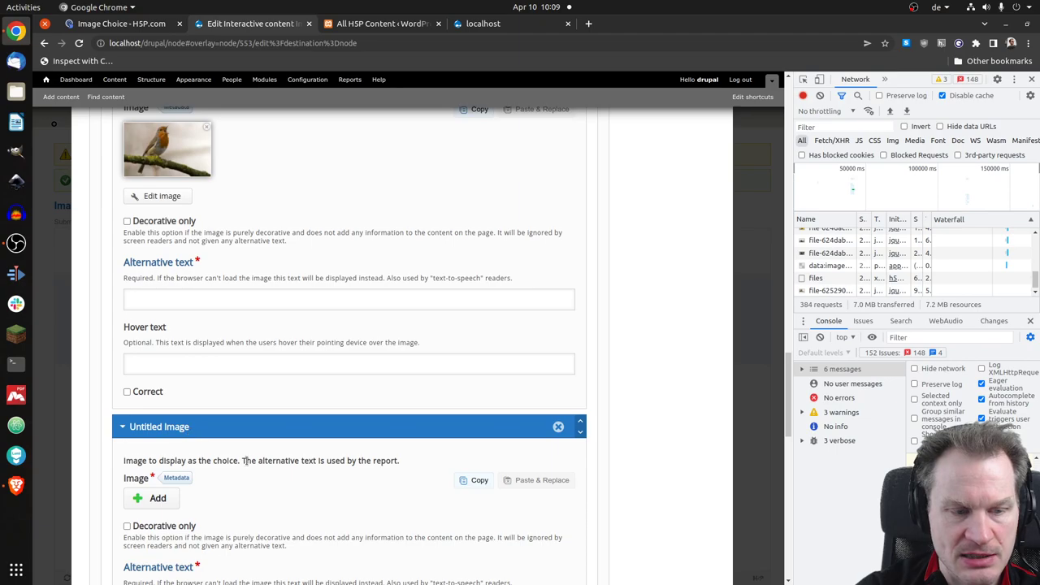
scroll(190, 429, down, 2)
click(154, 385)
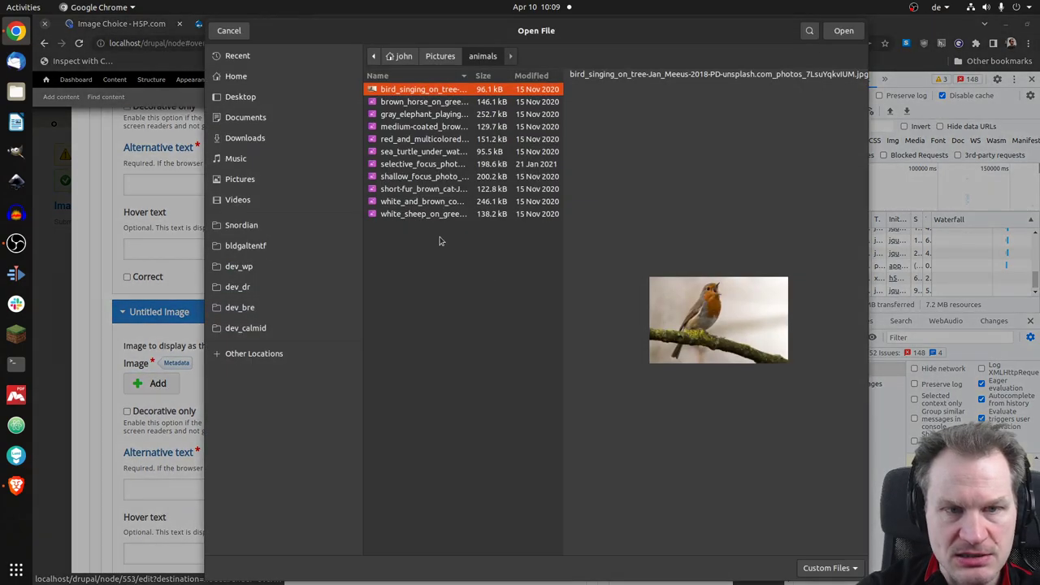
double_click(422, 152)
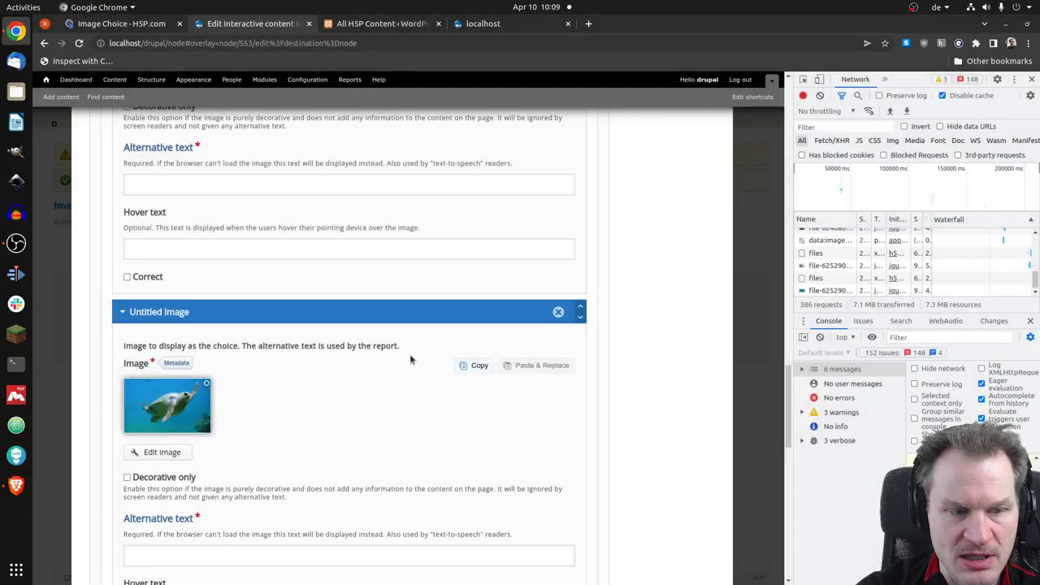
scroll(335, 346, down, 4)
scroll(335, 346, down, 4)
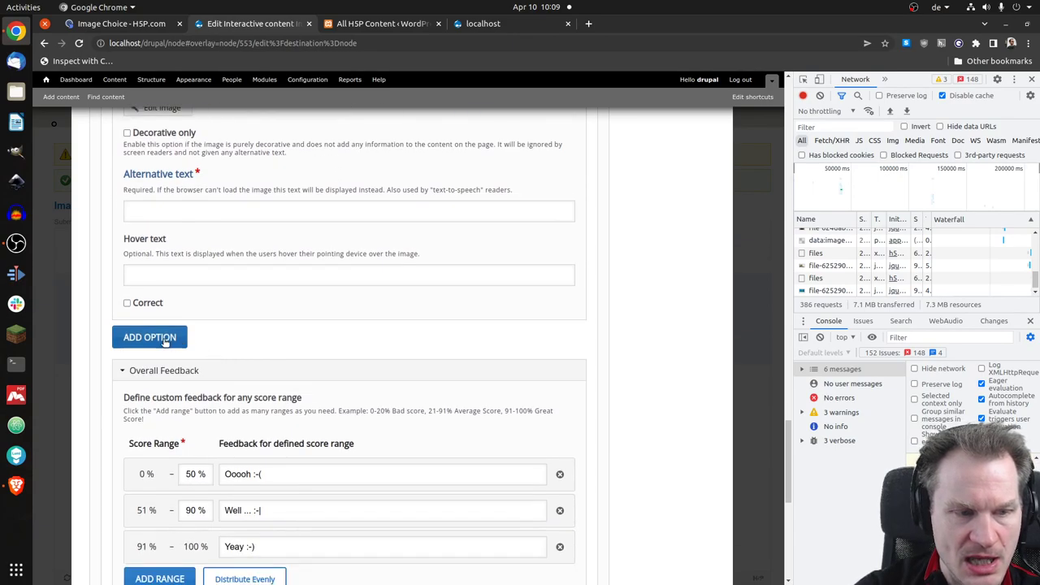
Step: Add a third option with the white_sheep photo and mark it Correct
click(149, 337)
scroll(150, 446, down, 3)
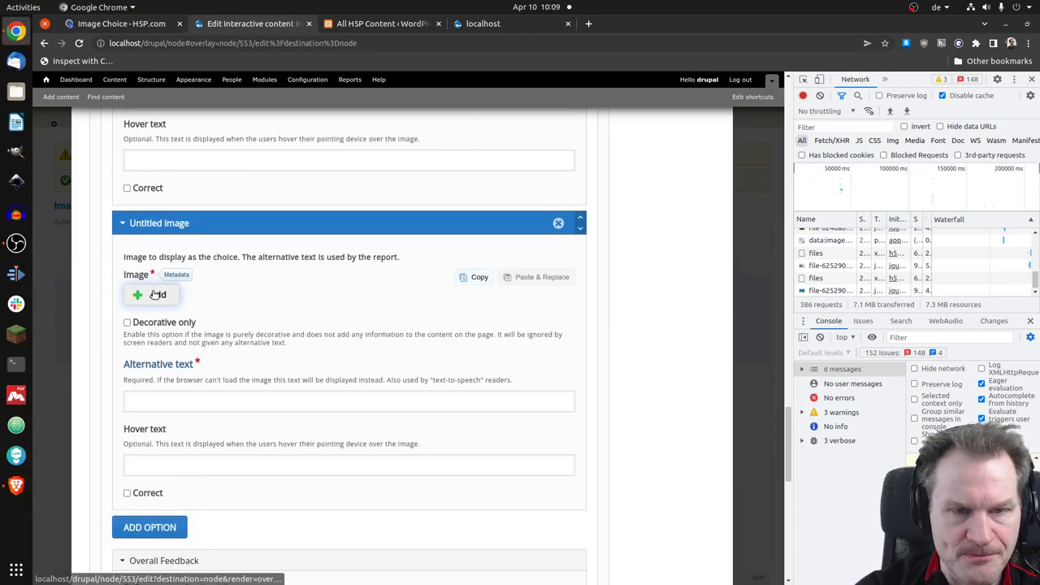
click(151, 294)
double_click(422, 213)
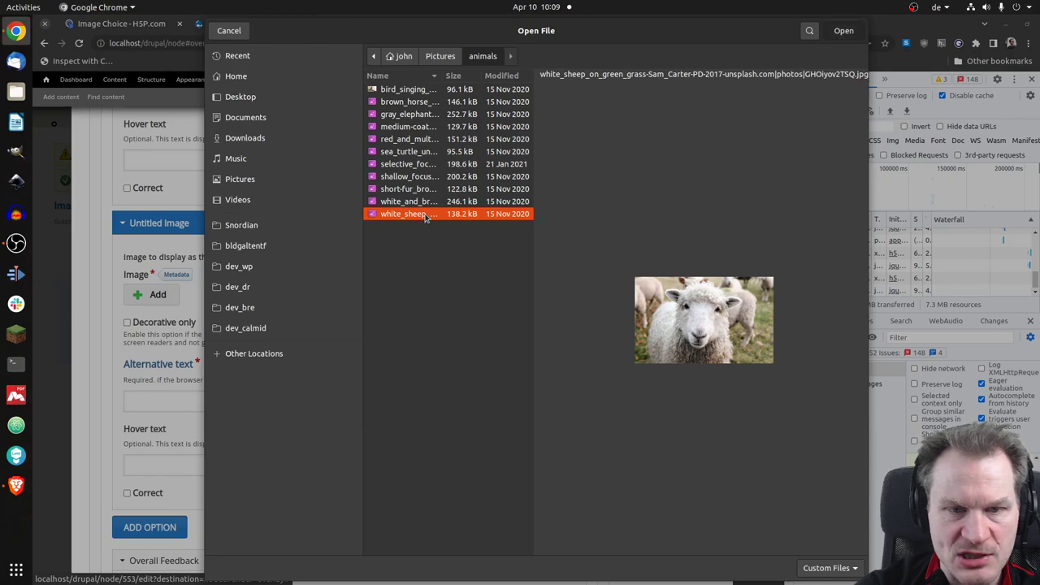
scroll(309, 331, down, 1)
click(147, 503)
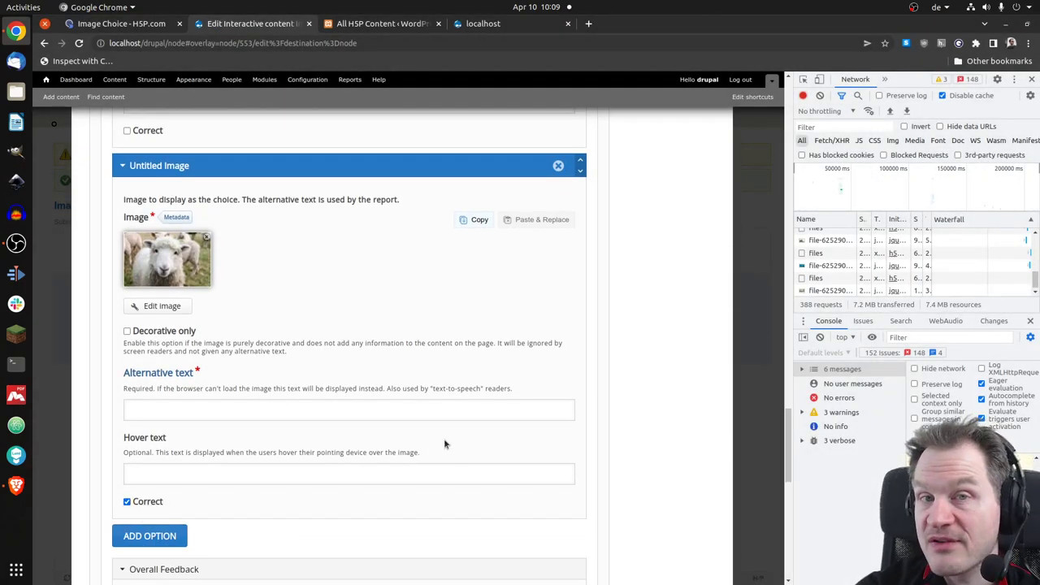
scroll(412, 297, down, 5)
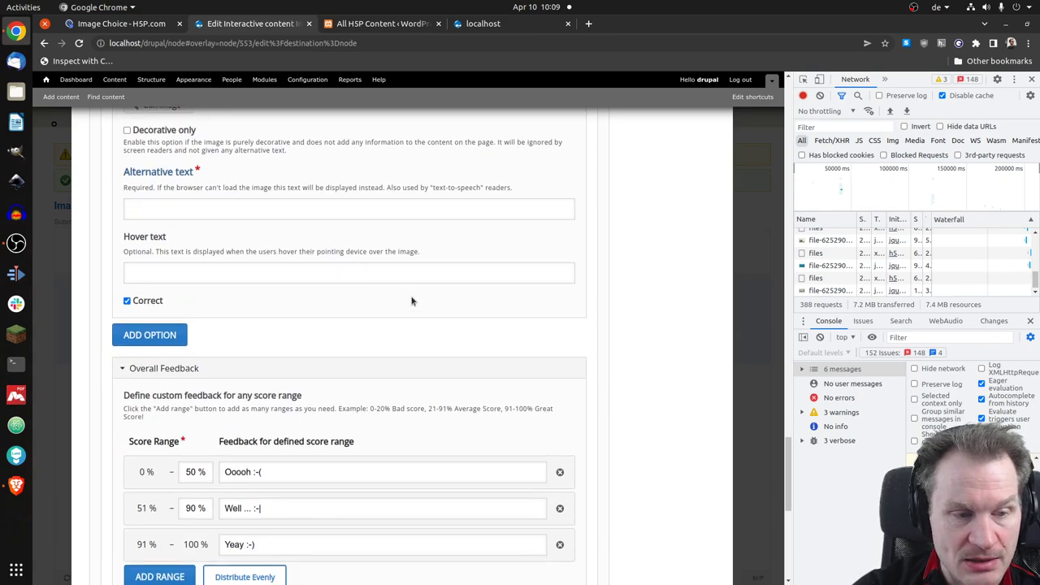
scroll(412, 301, down, 9)
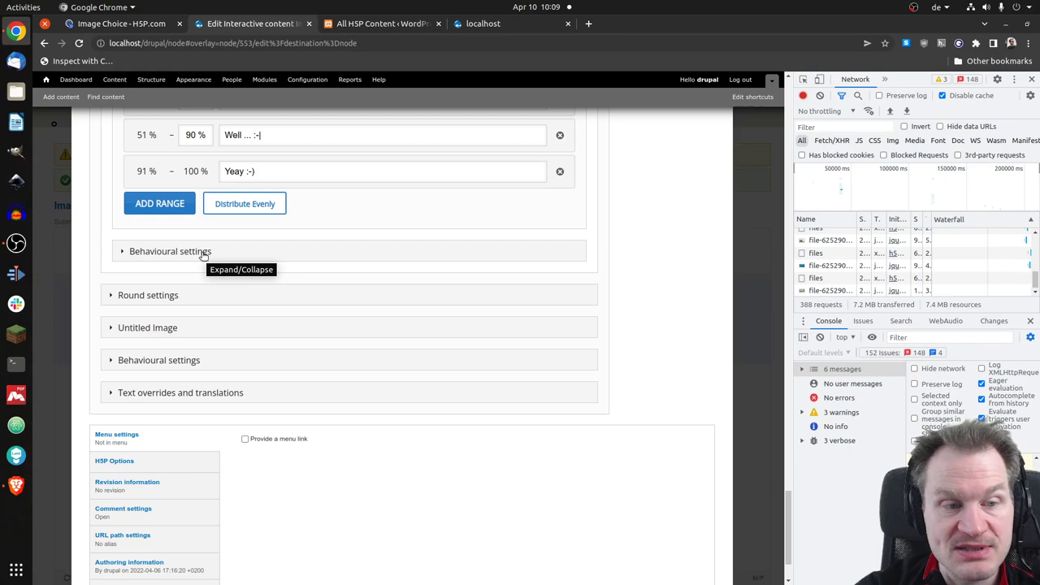
Step: Expand Round settings (3 rounds, 3 images, 1 correct), leaving Behavioural settings collapsed
click(171, 254)
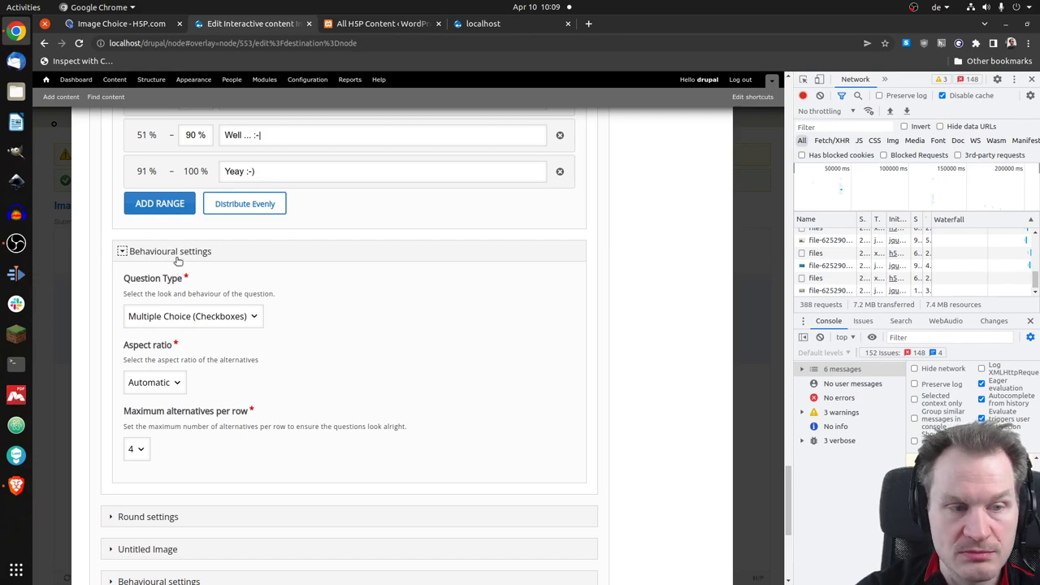
click(187, 252)
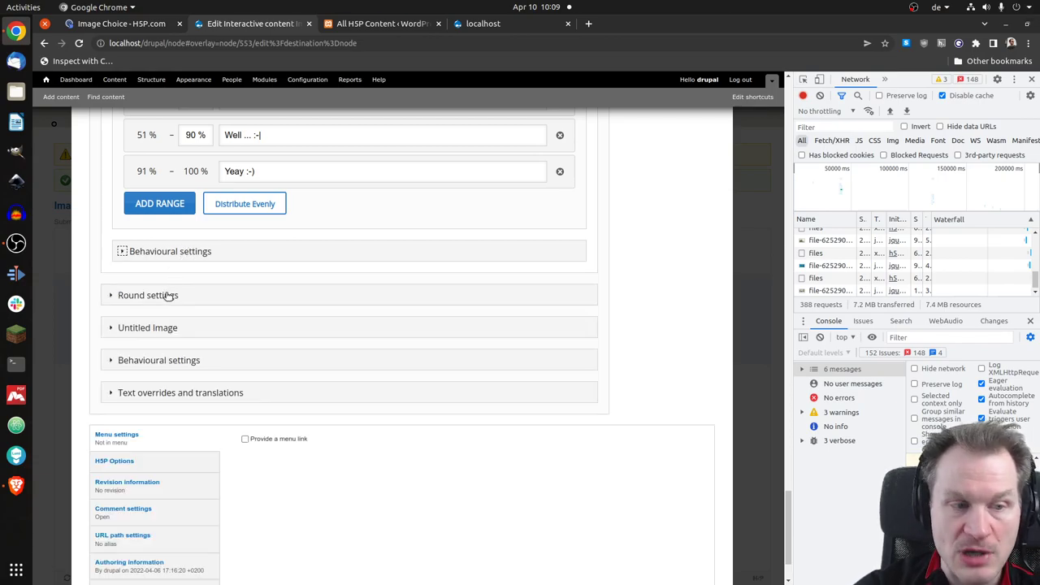
click(168, 295)
Step: Keep the number of rounds at 3 and set images per round to 2
scroll(365, 314, down, 2)
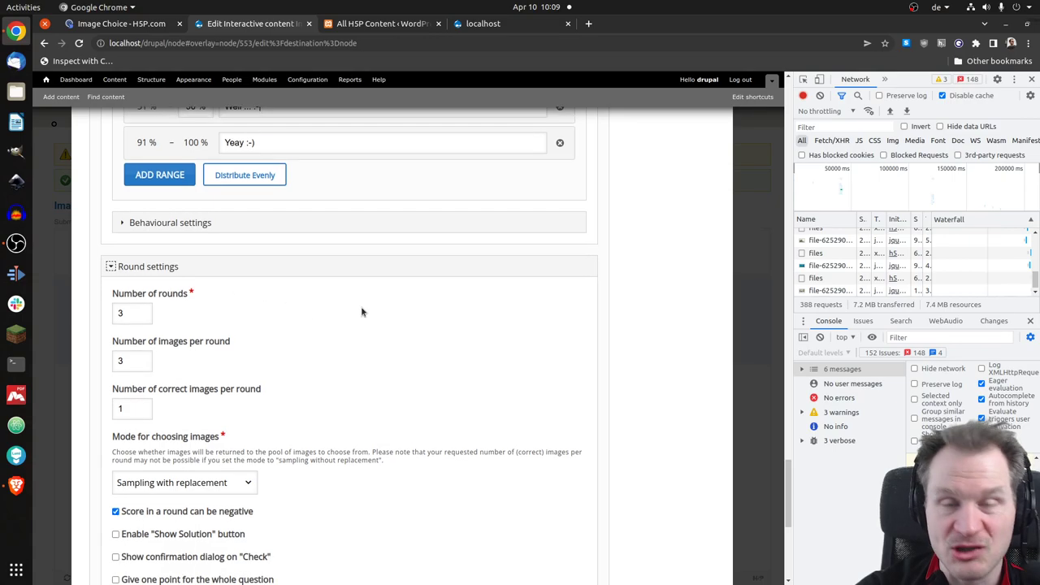
scroll(366, 315, down, 2)
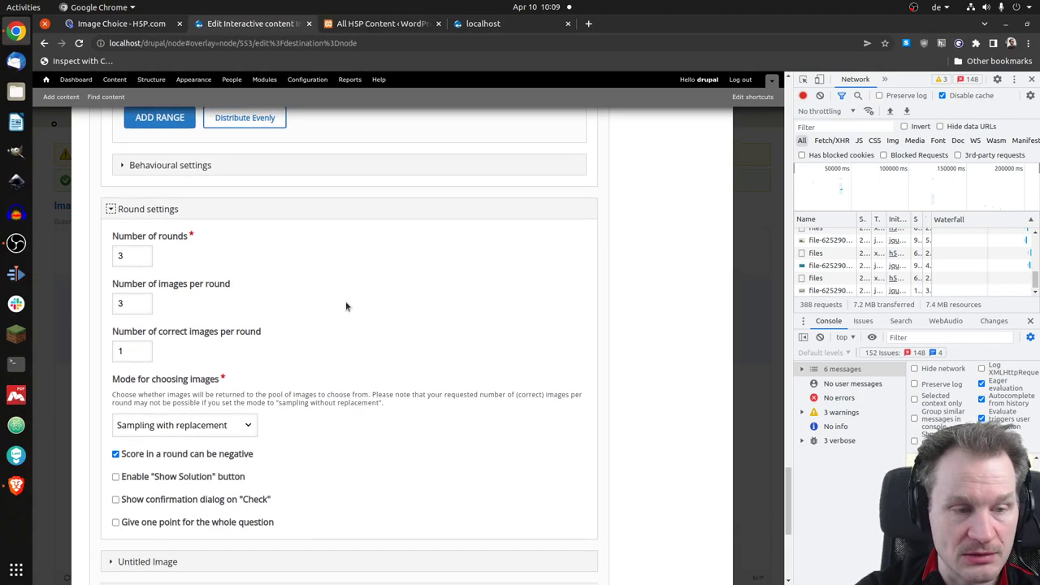
click(121, 226)
key(BackSpace)
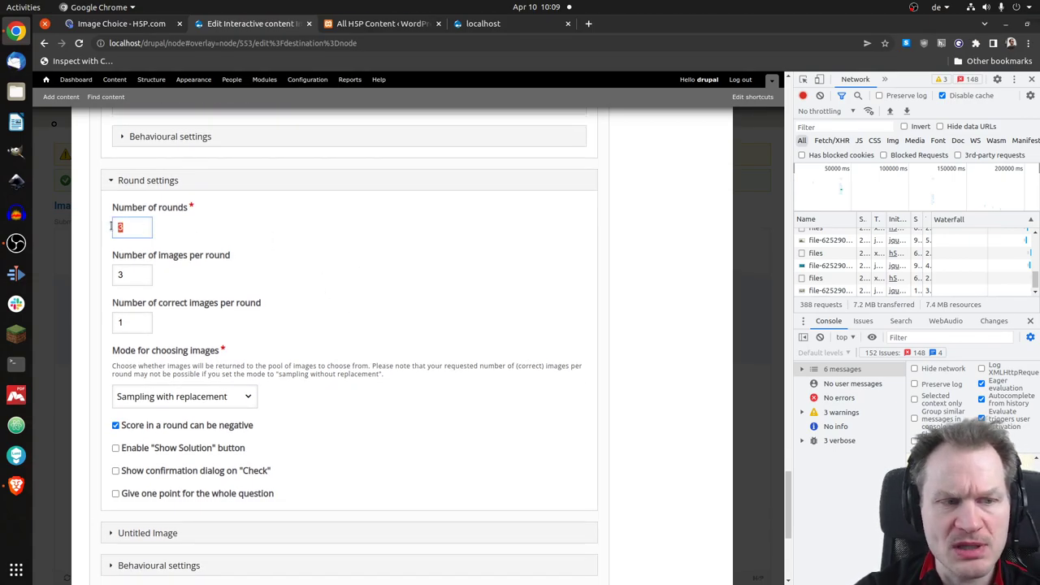
text(2)
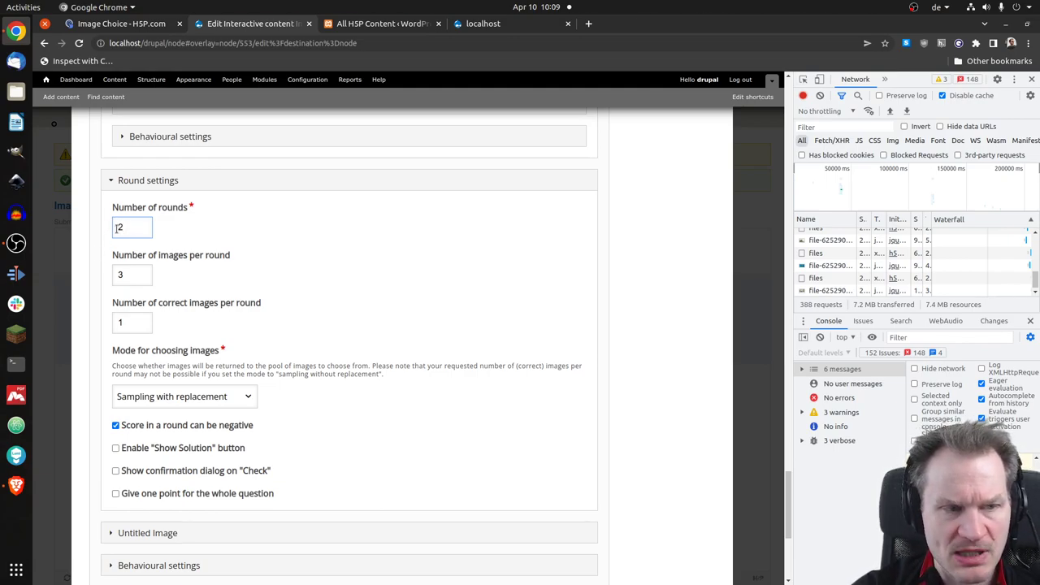
double_click(119, 228)
text(3)
click(126, 275)
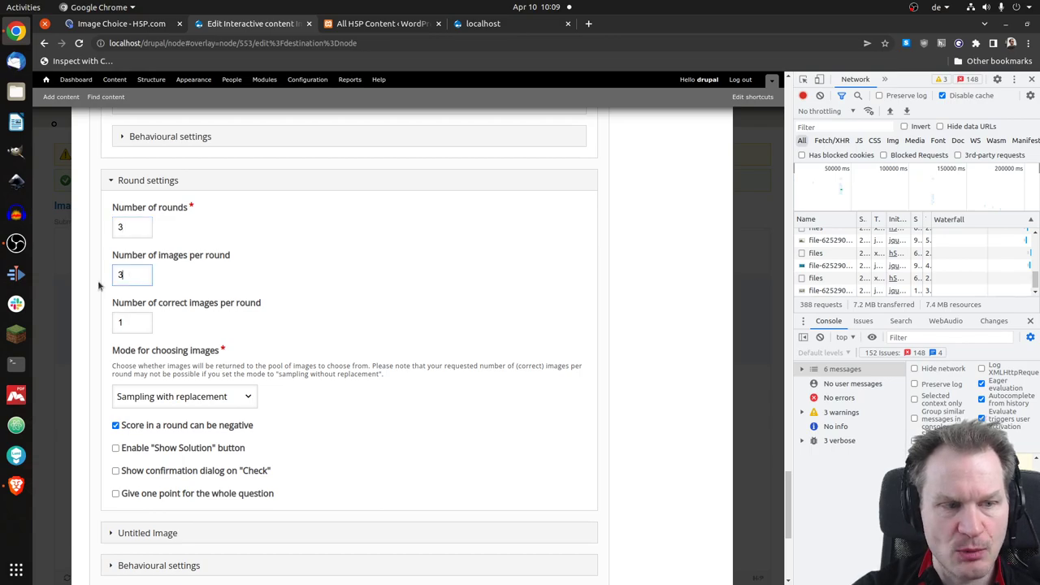
key(BackSpace)
text(2)
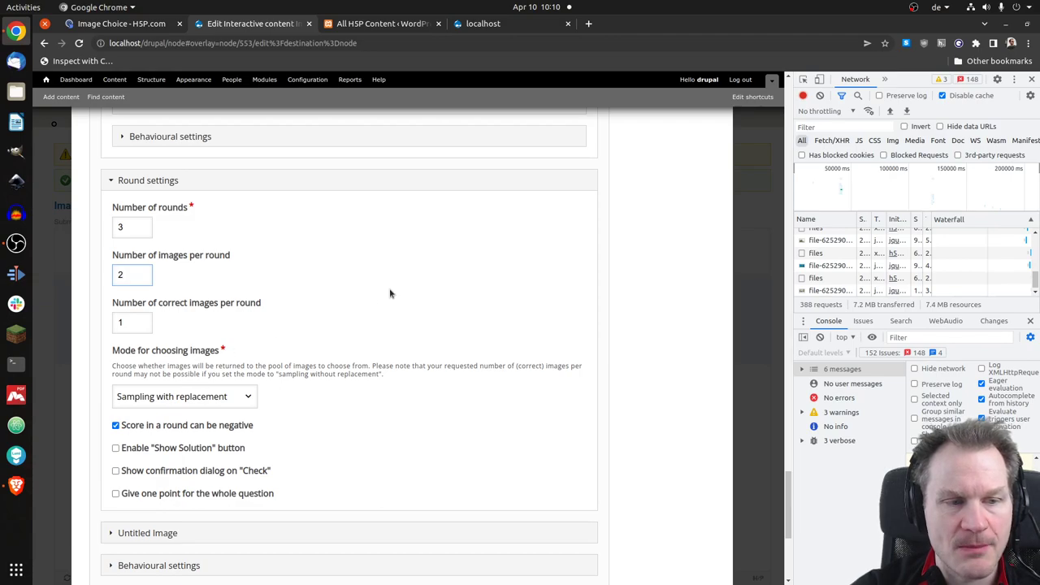
scroll(390, 293, down, 1)
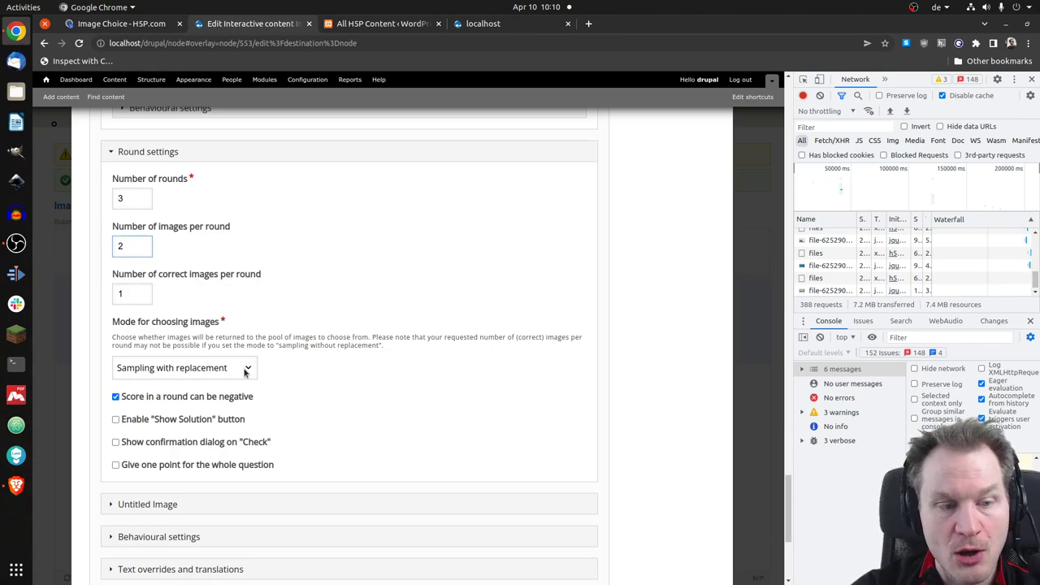
Step: Choose Sampling without replacement and enable the Show Solution button
click(245, 371)
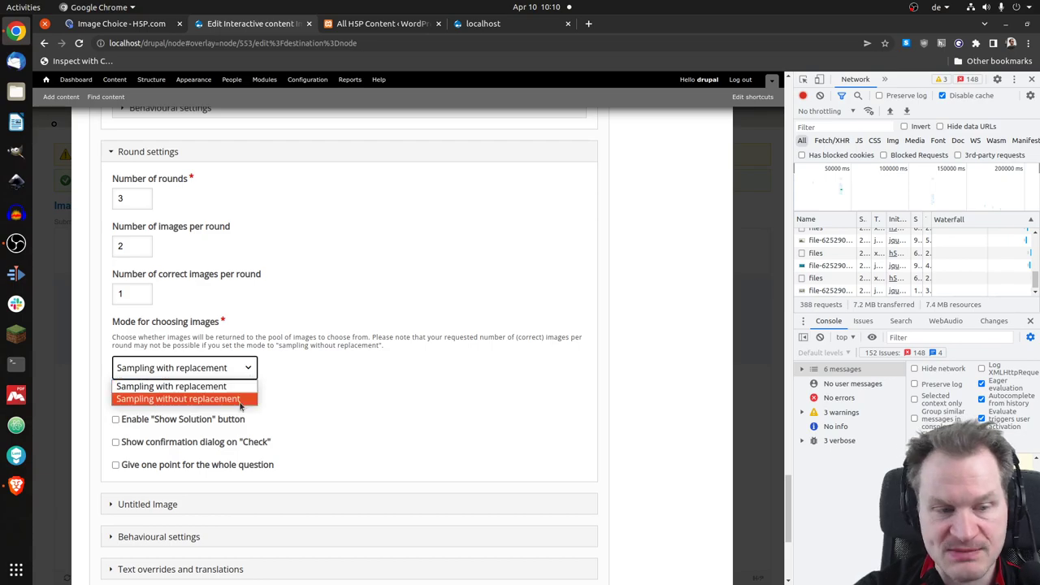
click(244, 400)
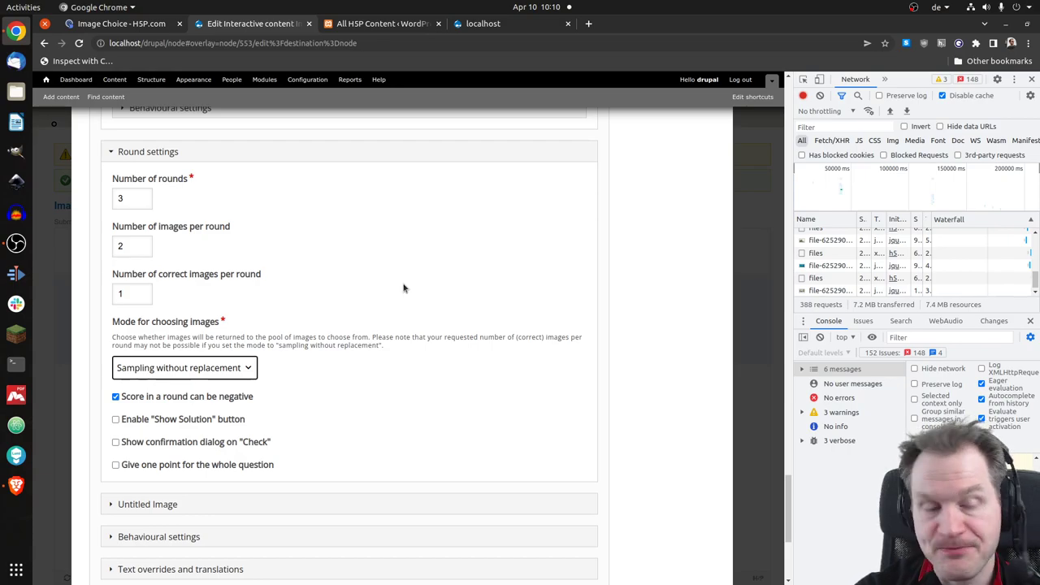
scroll(363, 320, up, 1)
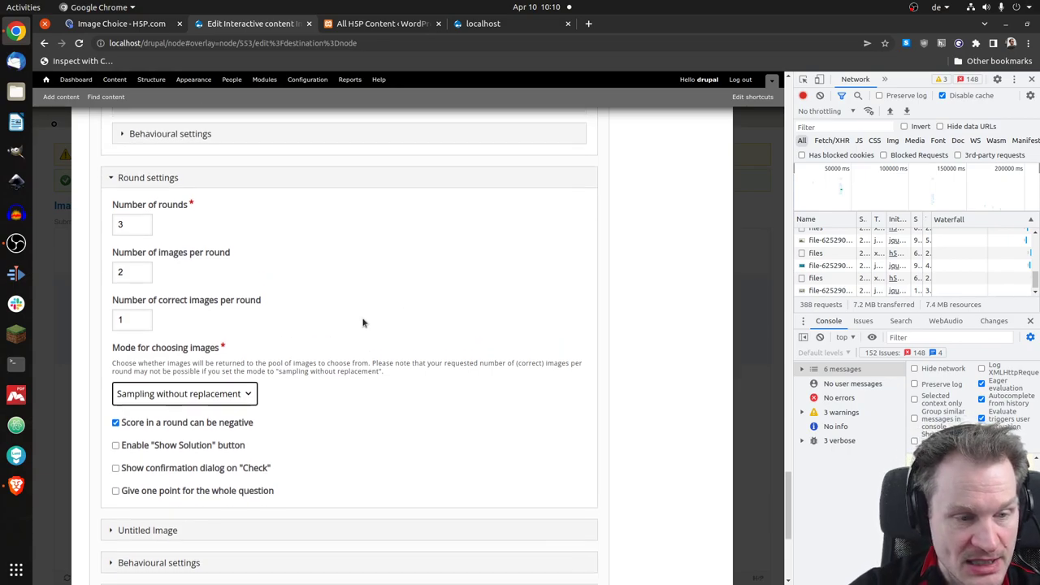
scroll(352, 347, down, 3)
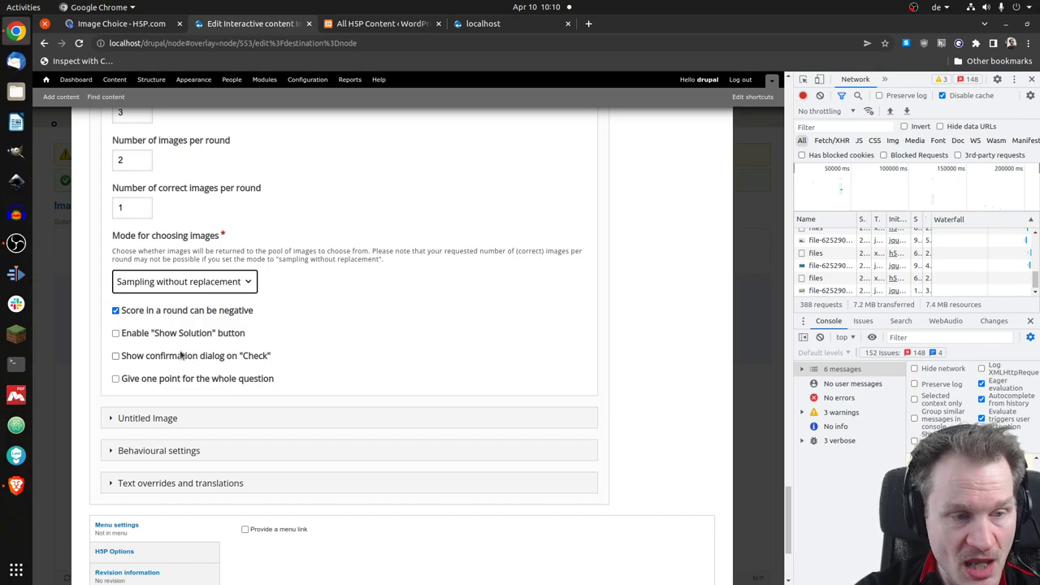
click(116, 334)
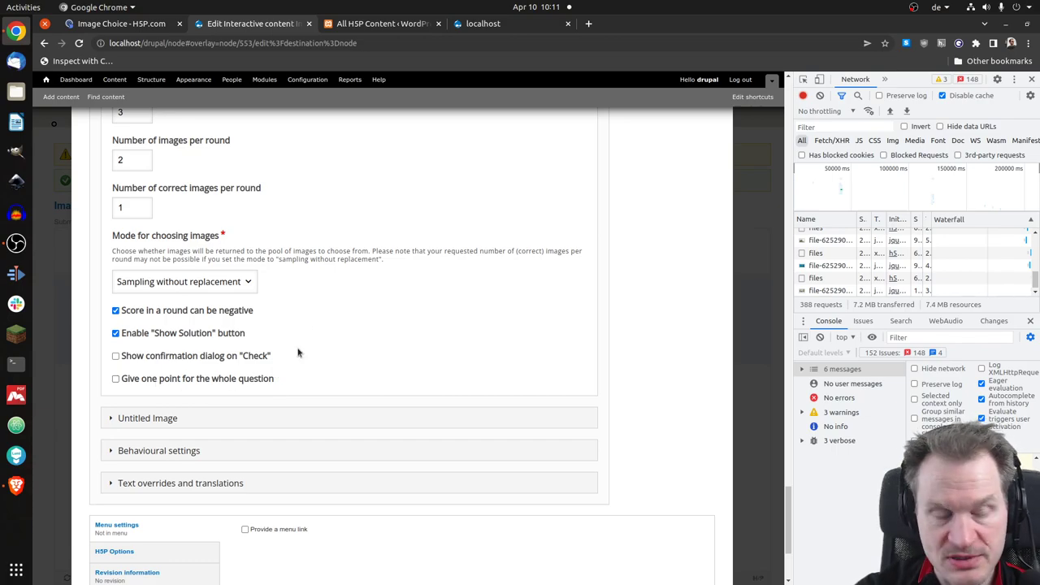
scroll(304, 333, up, 2)
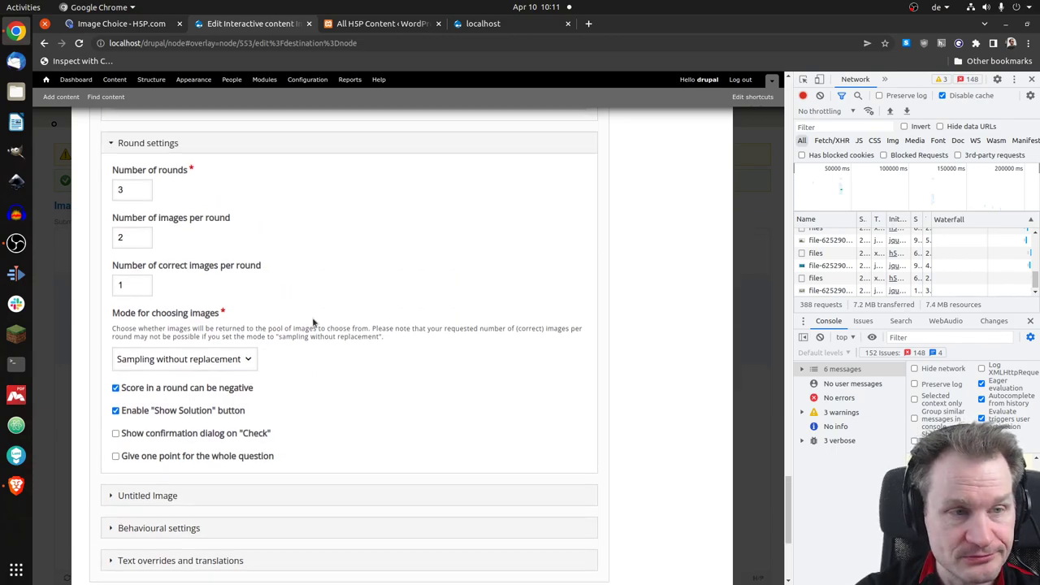
Step: Collapse Round settings, then expand, review and collapse the dog image's section
click(170, 153)
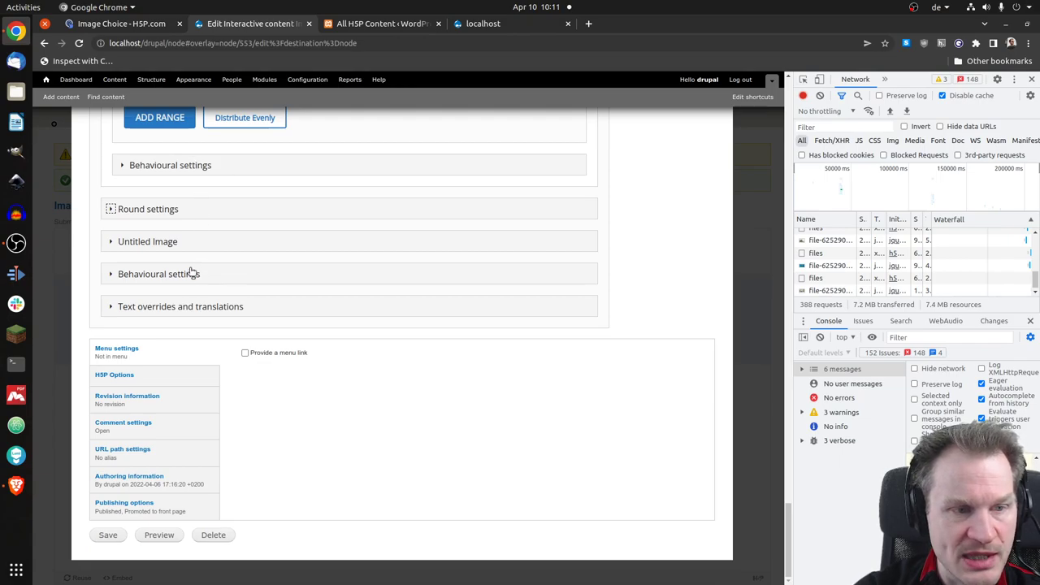
click(162, 243)
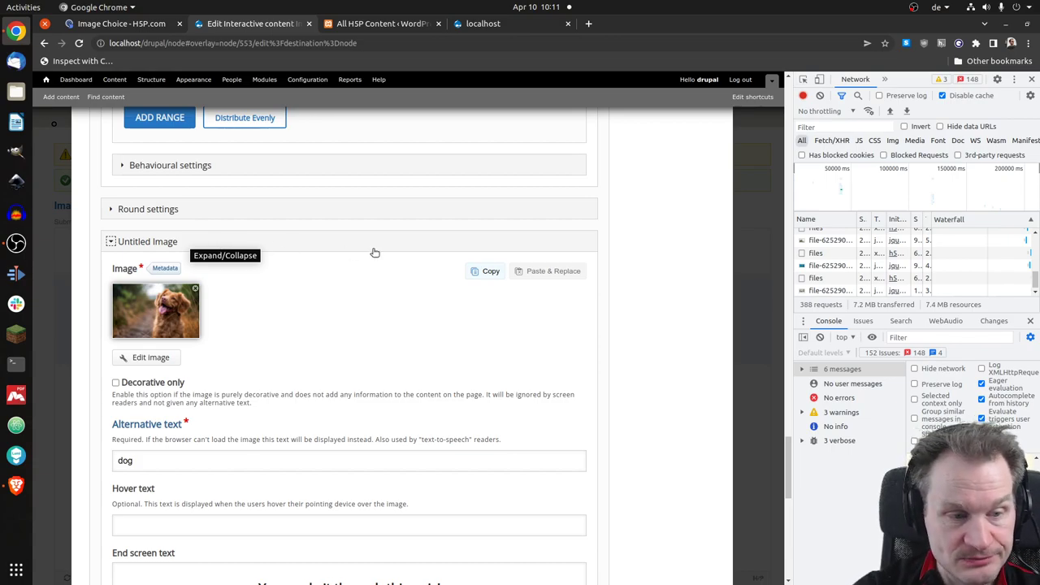
scroll(327, 283, down, 1)
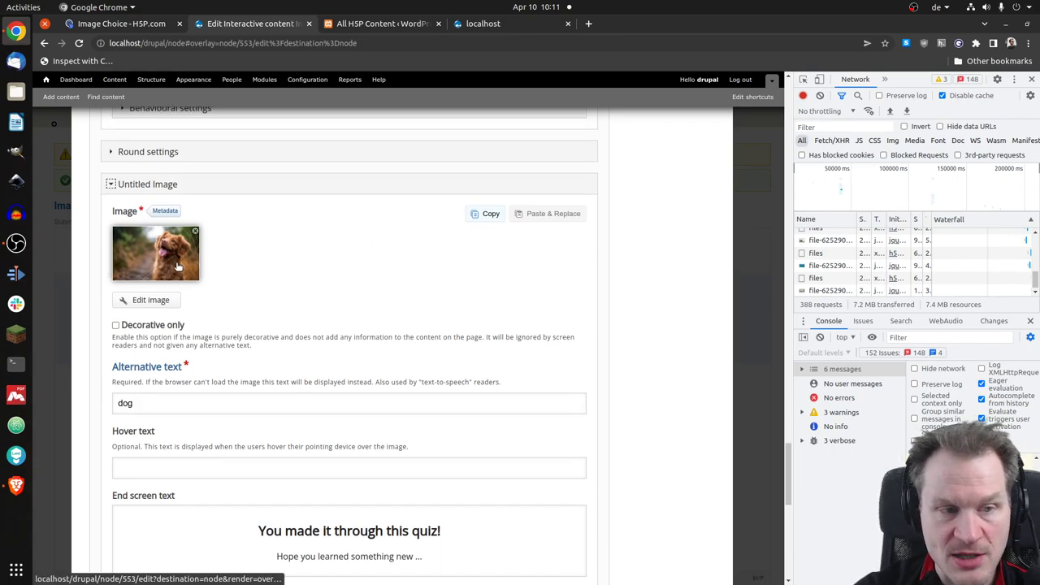
scroll(218, 263, down, 1)
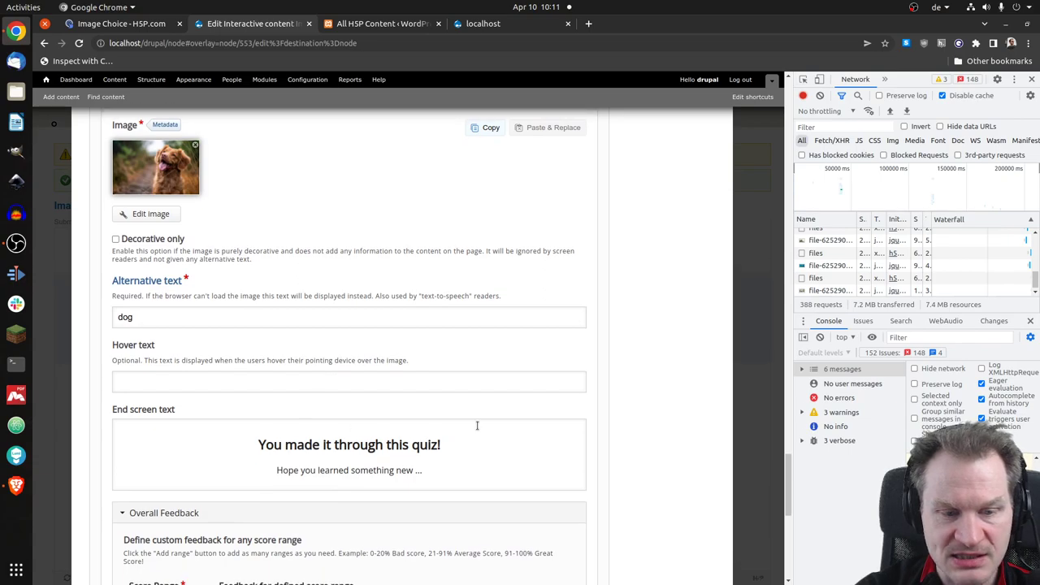
scroll(347, 426, up, 1)
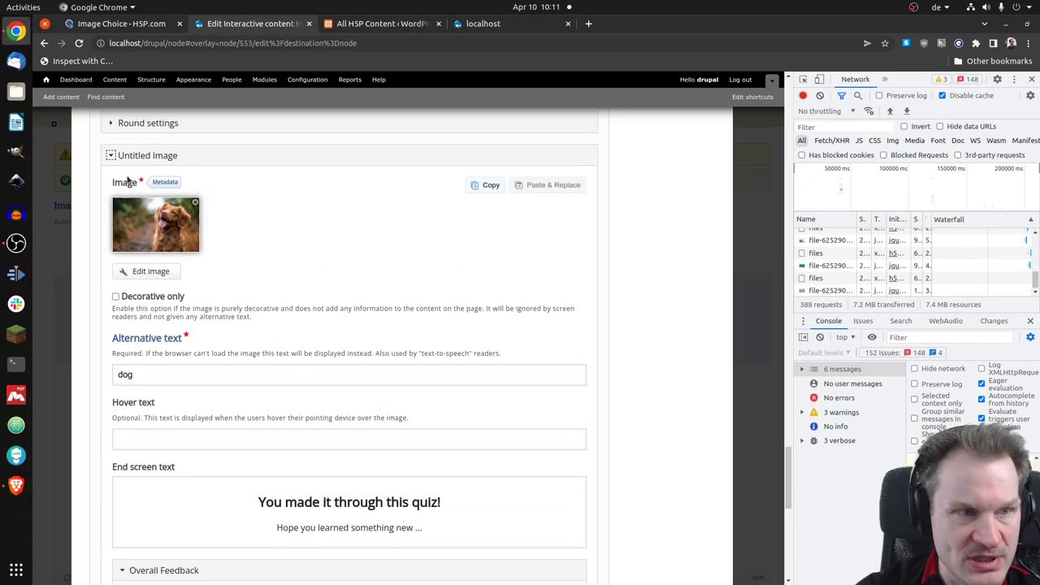
click(111, 155)
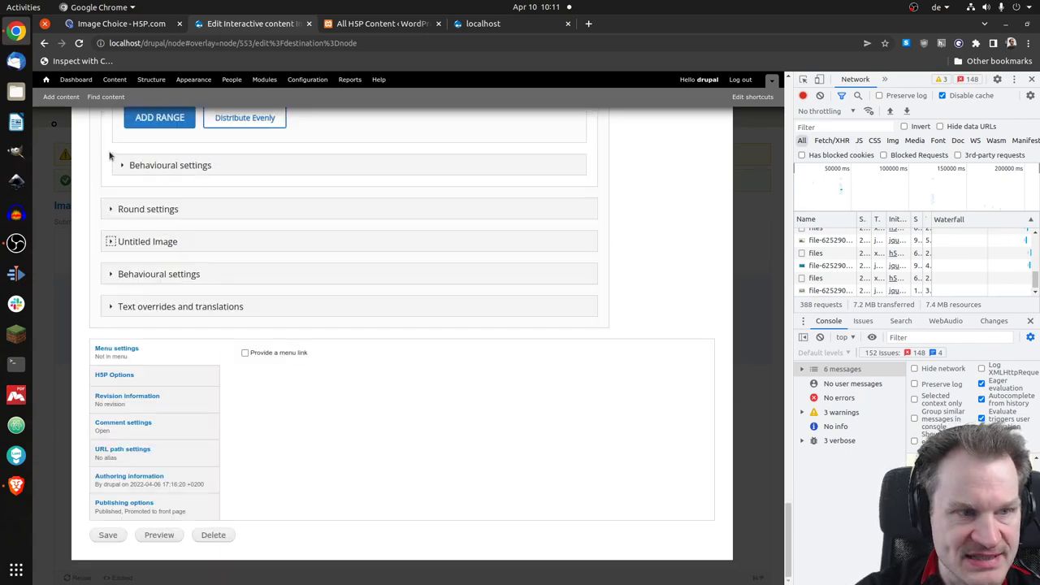
click(195, 275)
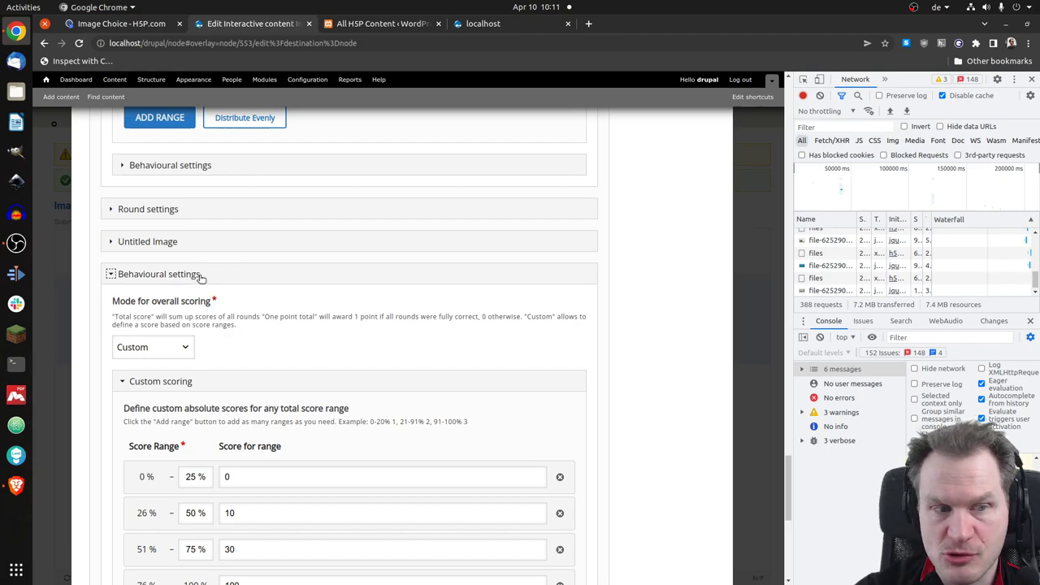
scroll(224, 287, down, 2)
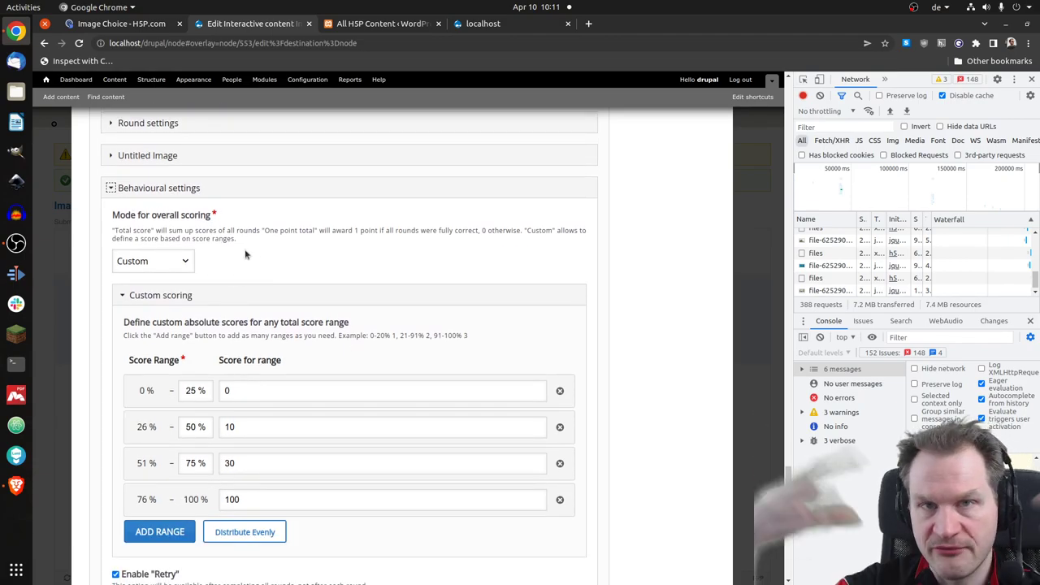
click(185, 262)
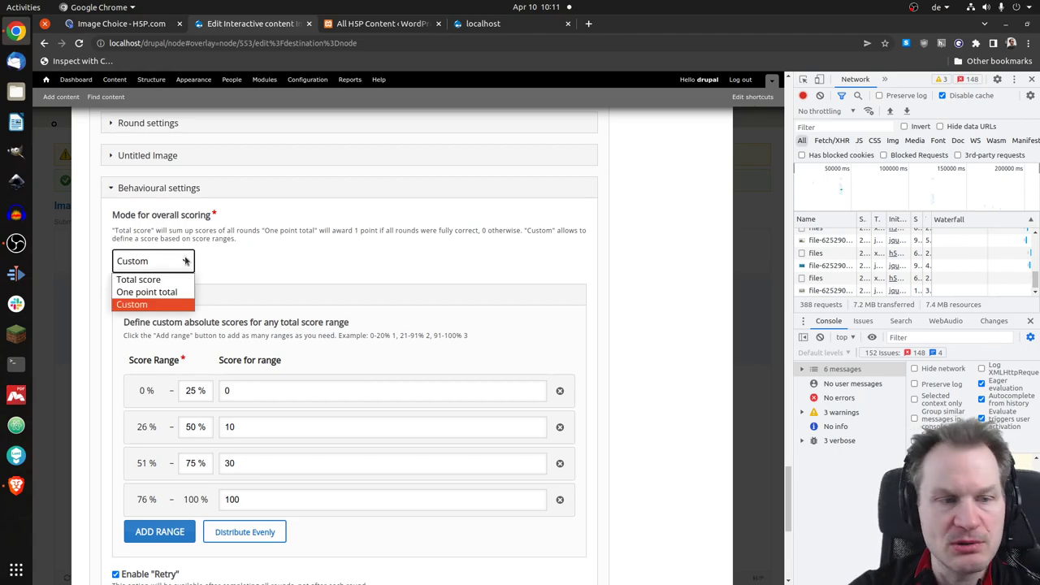
click(183, 281)
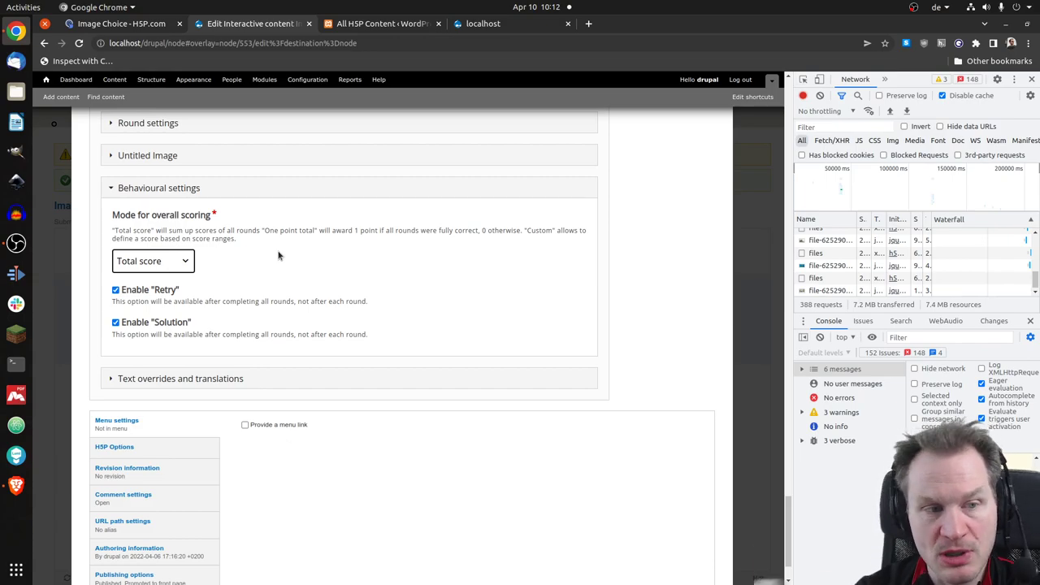
click(186, 261)
click(176, 293)
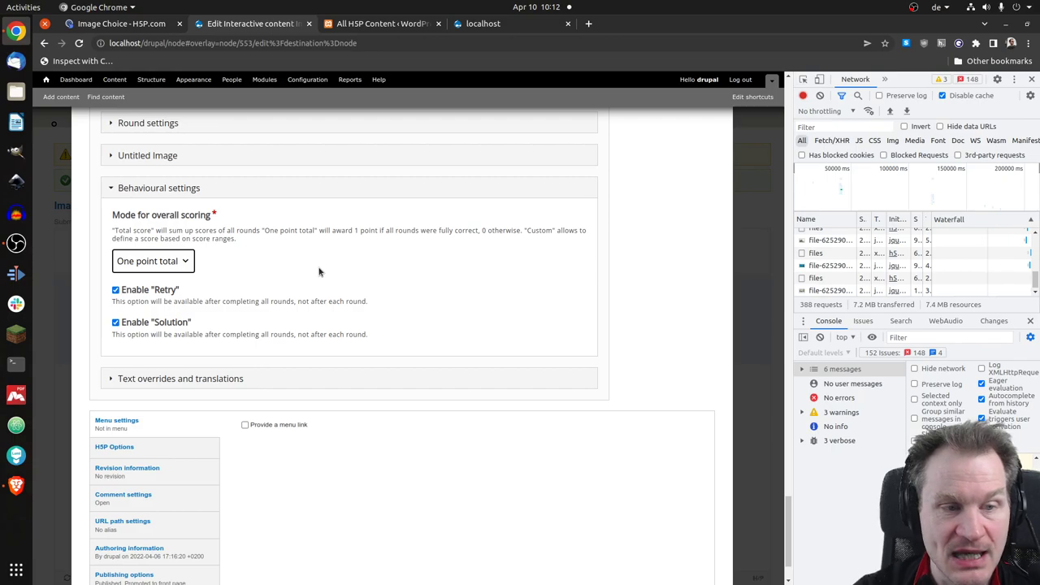
click(187, 265)
click(172, 305)
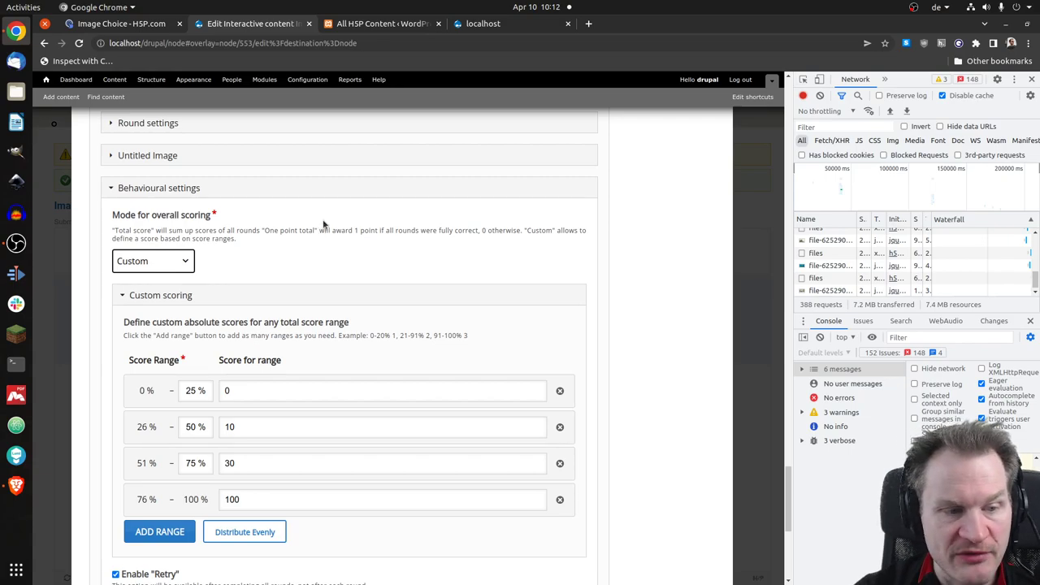
Step: Change 'Mode for overall scoring' in Behavioural settings to Total score
scroll(323, 224, down, 1)
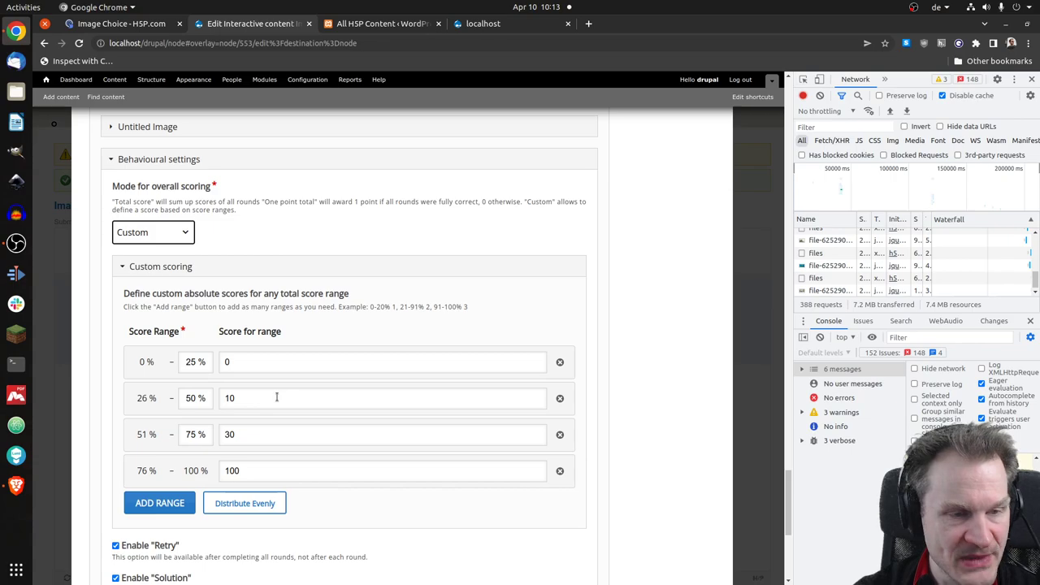
click(185, 235)
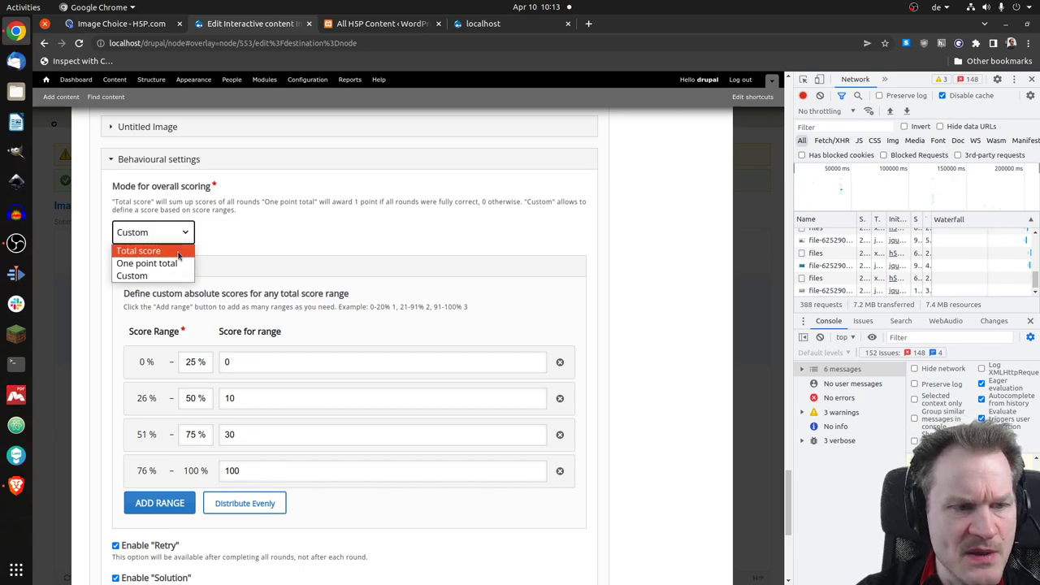
click(178, 253)
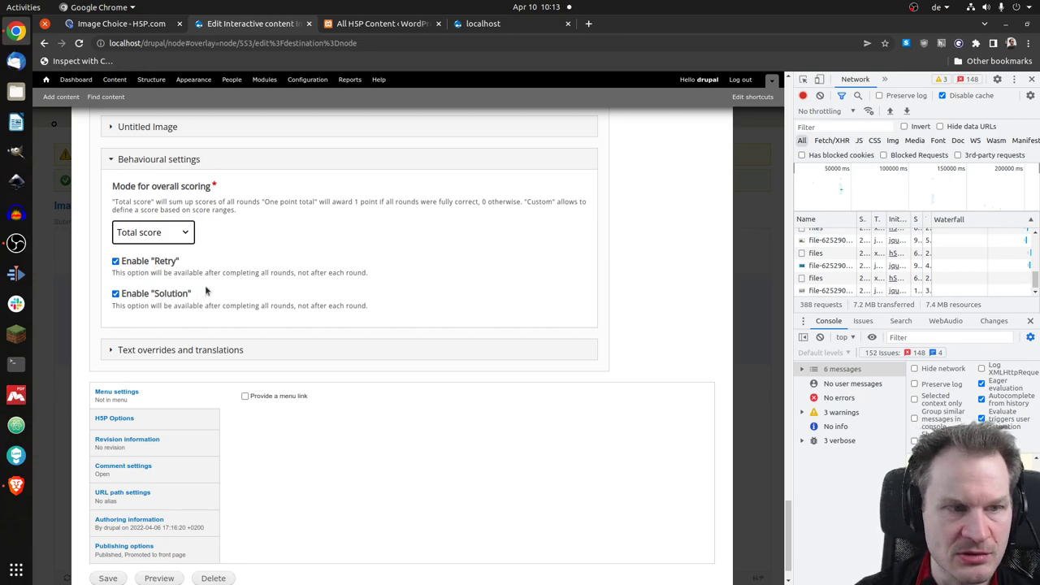
scroll(230, 255, up, 1)
Step: In Round settings, uncheck the Enable "Show Solution" button option
click(186, 154)
scroll(201, 325, down, 2)
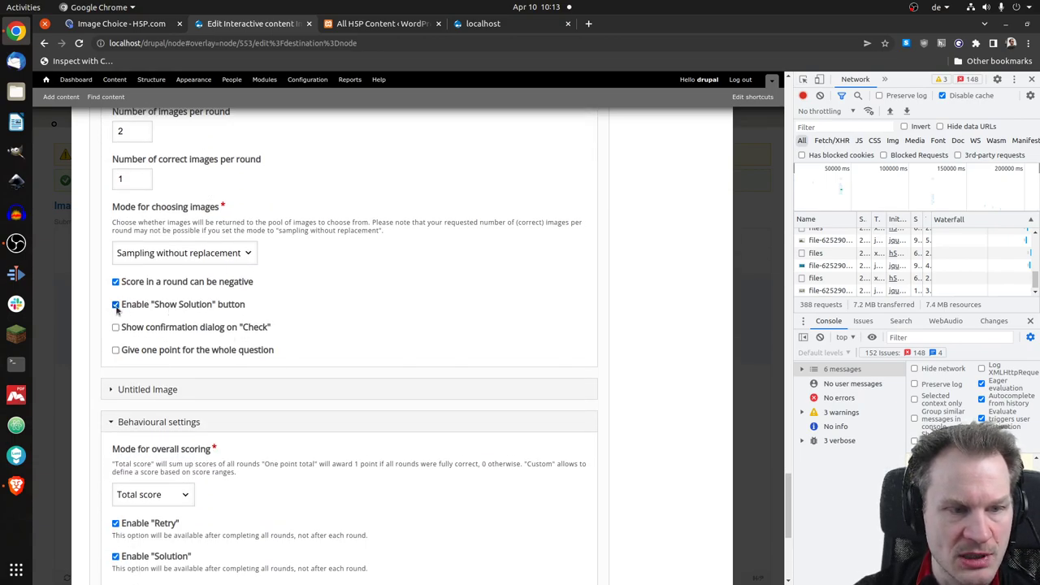
click(116, 306)
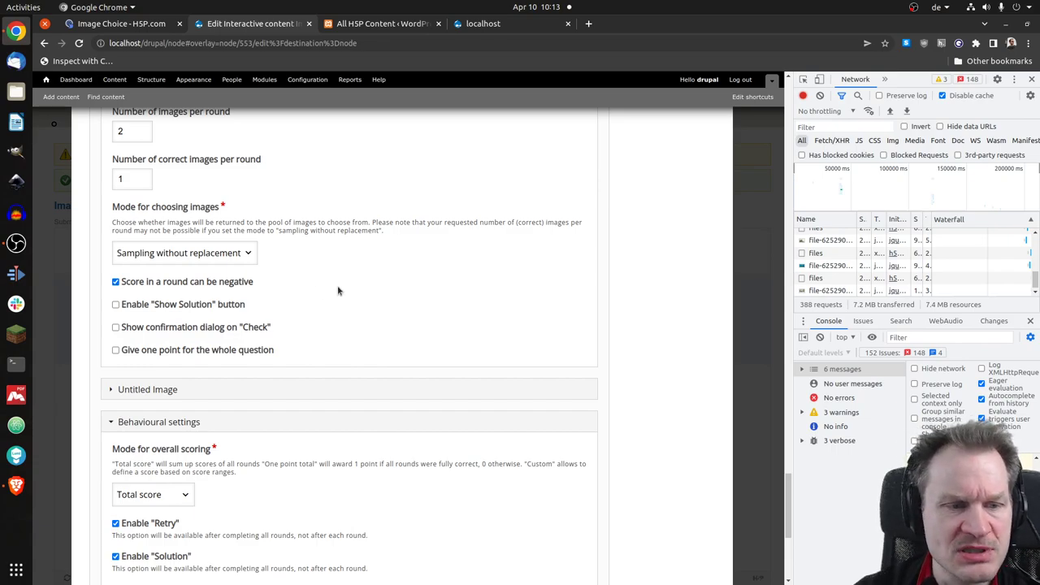
Step: Save the Image Choice Rounds quiz
scroll(360, 265, down, 2)
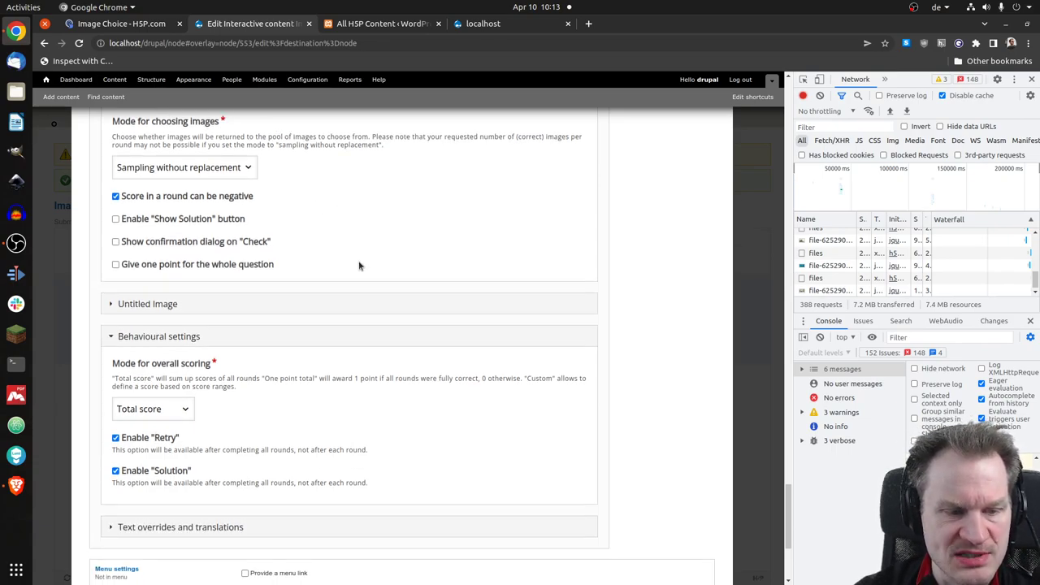
scroll(339, 399, down, 5)
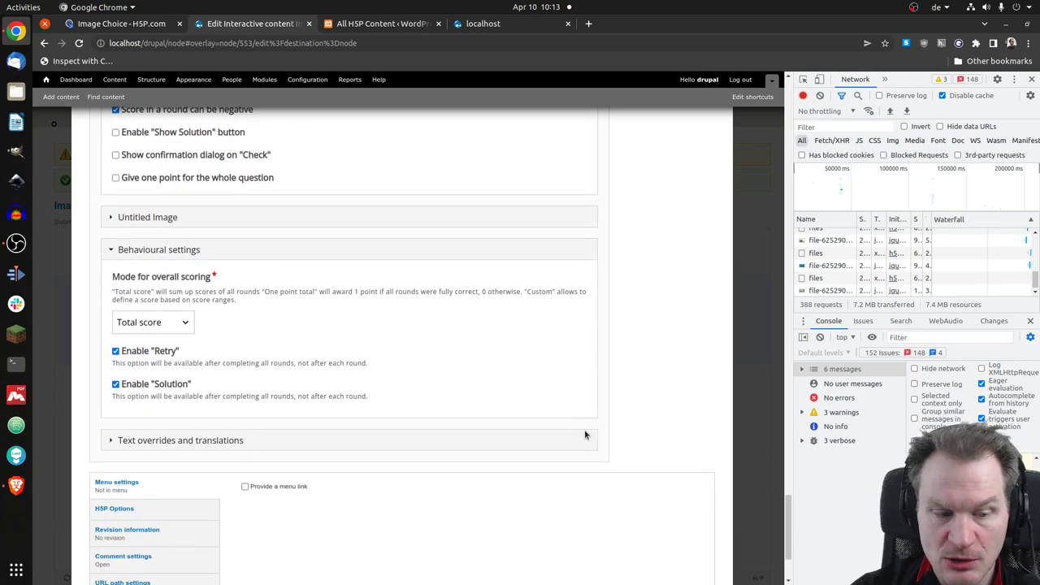
click(108, 535)
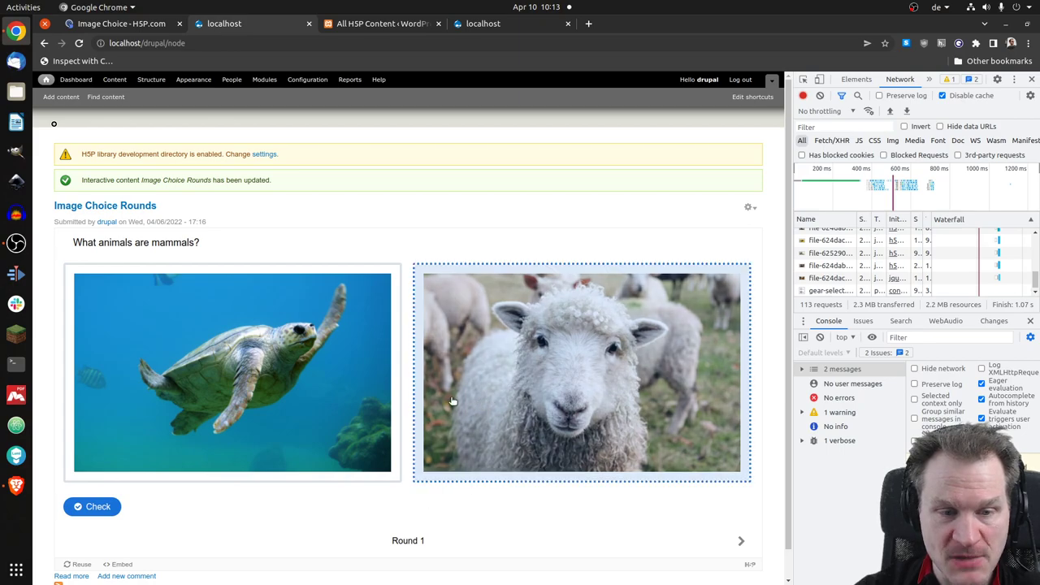
Step: Answer round 1 with the turtle image, check it, and move to round 2
click(295, 380)
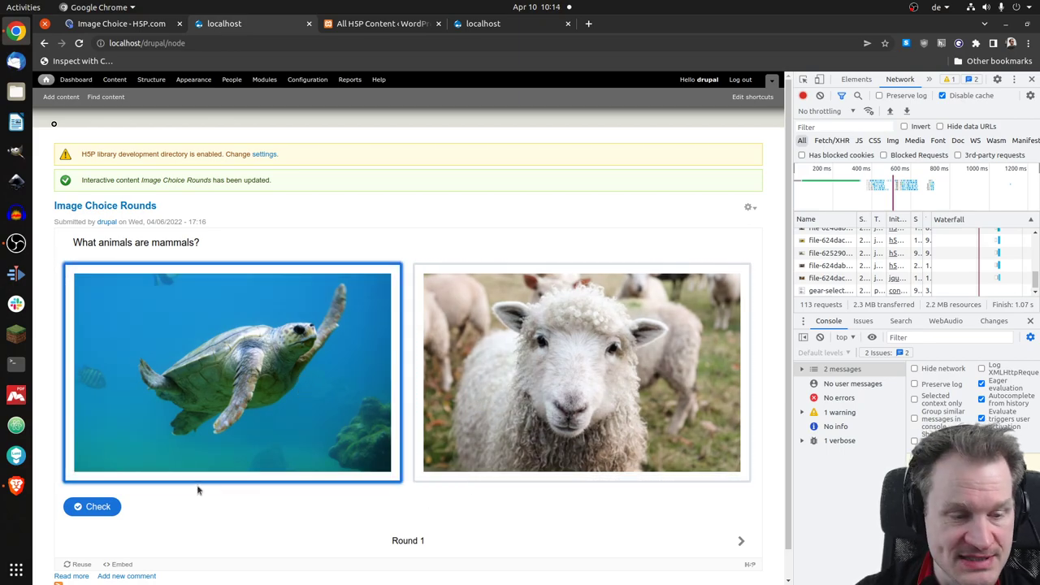
click(104, 508)
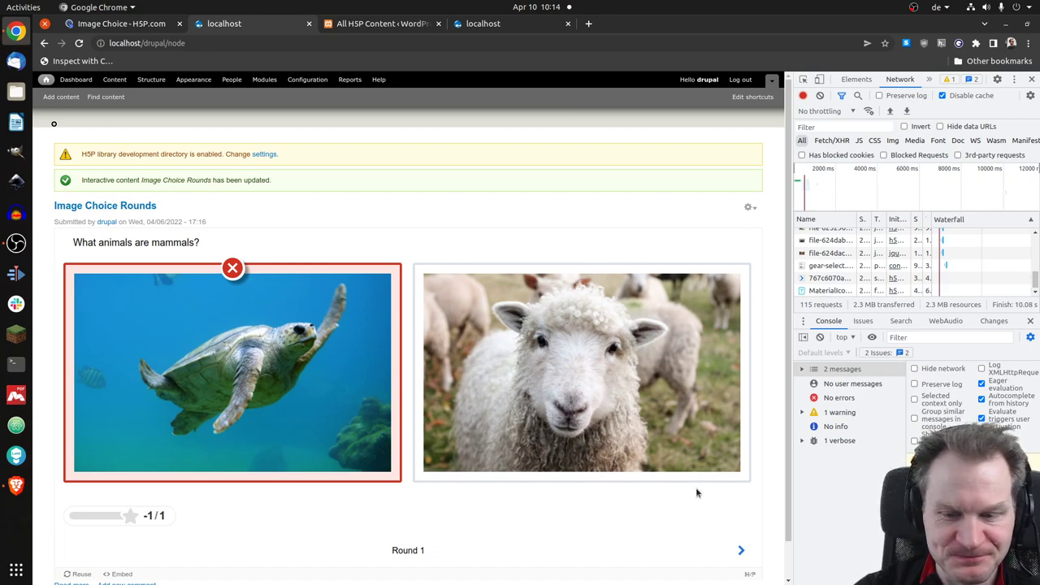
click(741, 550)
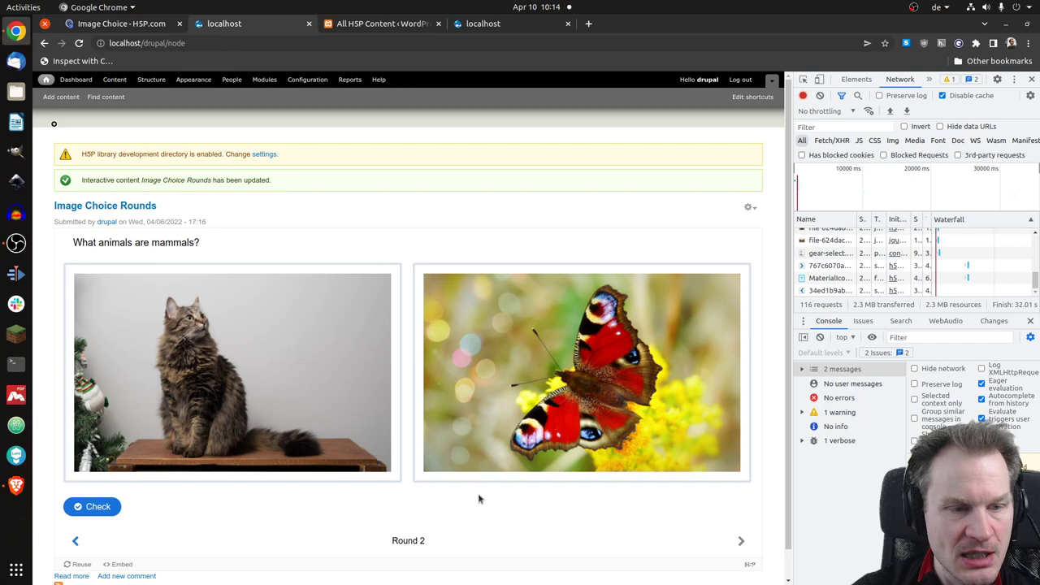
Step: Check round 2 with the cat, check round 3 with no pick, reaching the 0/3 end screen
click(232, 372)
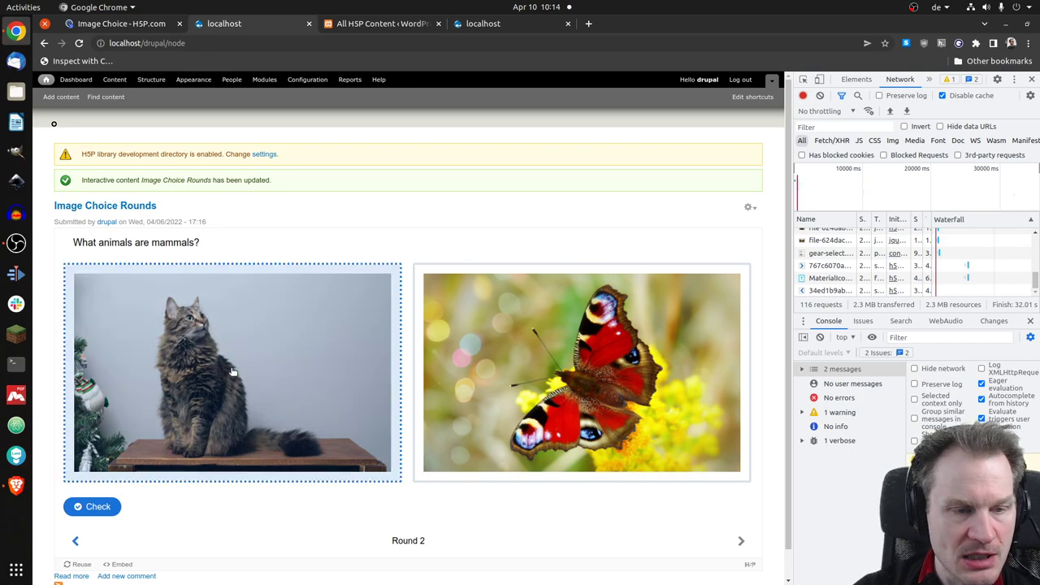
click(114, 506)
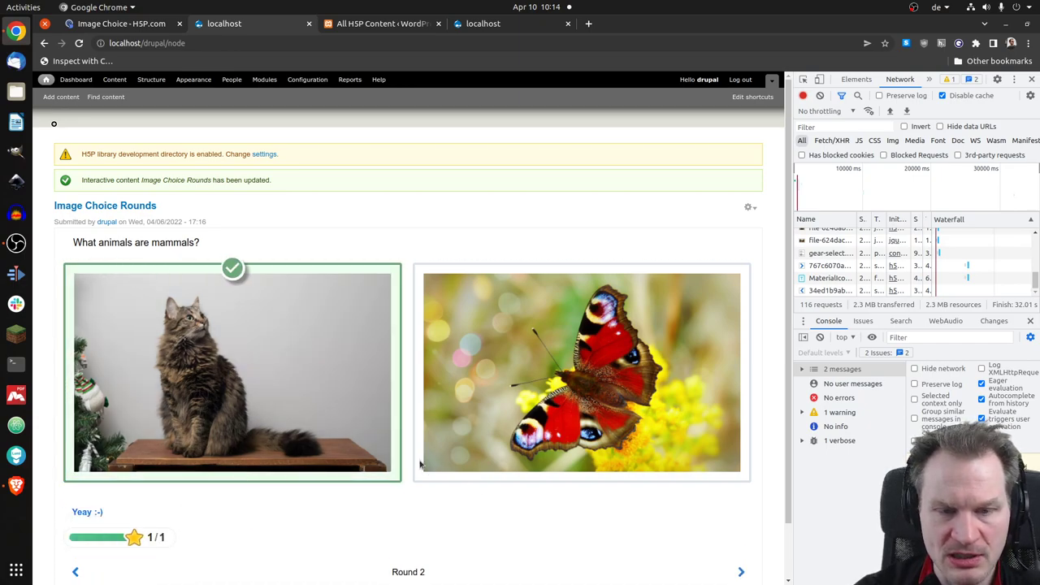
scroll(569, 487, down, 1)
click(741, 511)
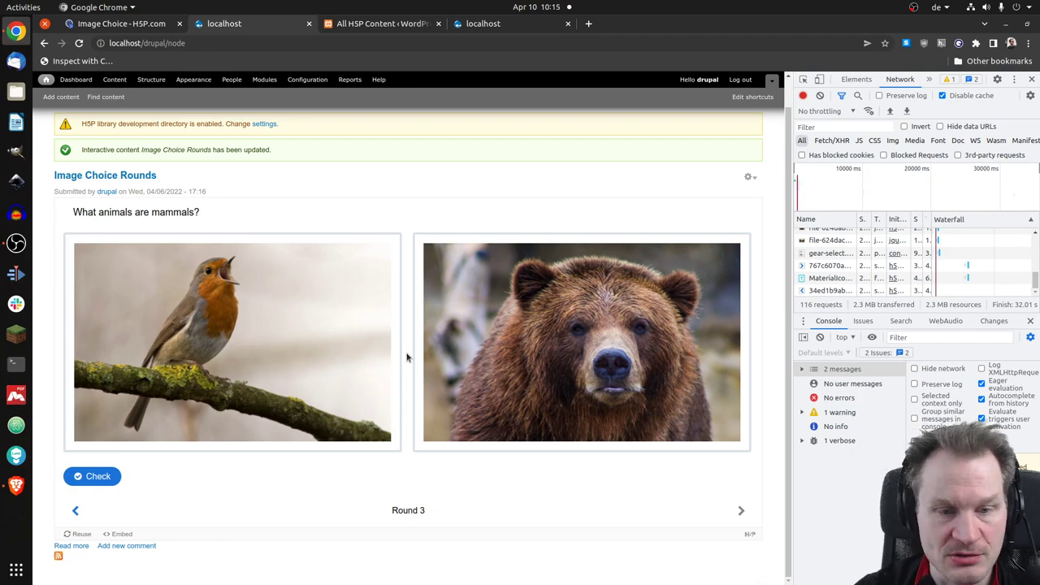
click(105, 478)
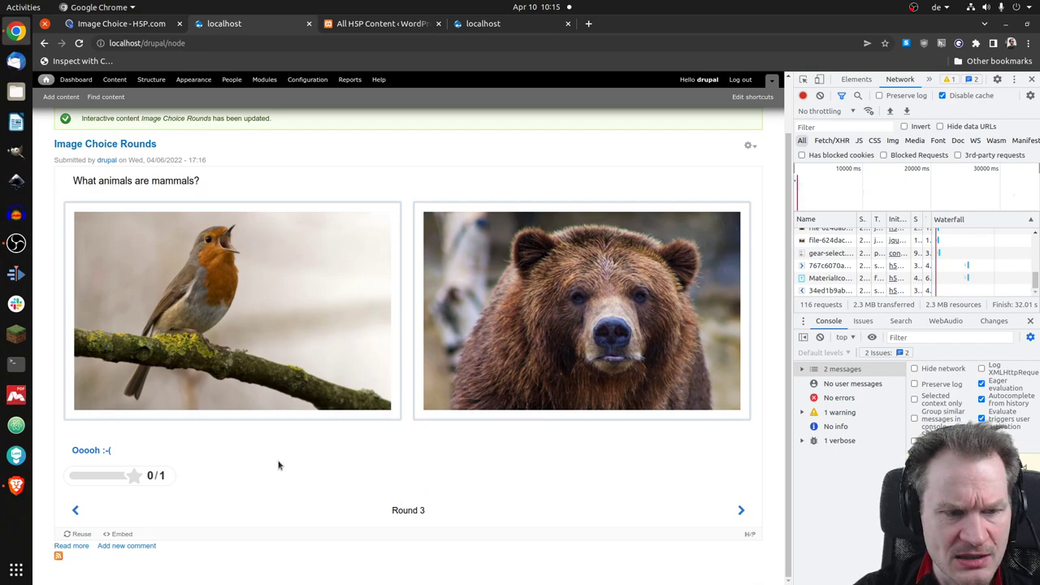
click(740, 510)
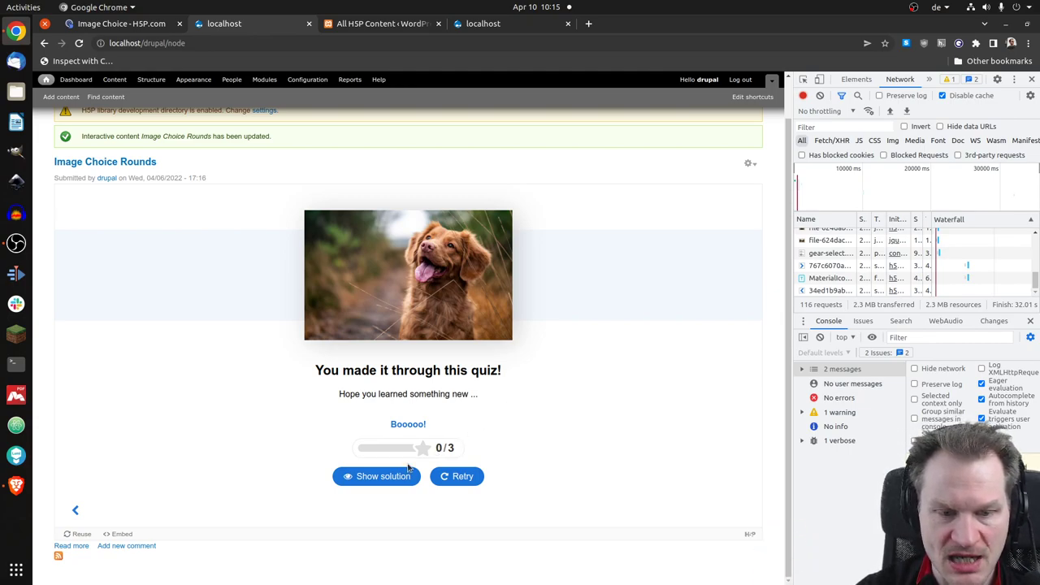
Step: View the solutions for rounds 1, 2 and 3, then return to the 0/3 results screen
click(387, 480)
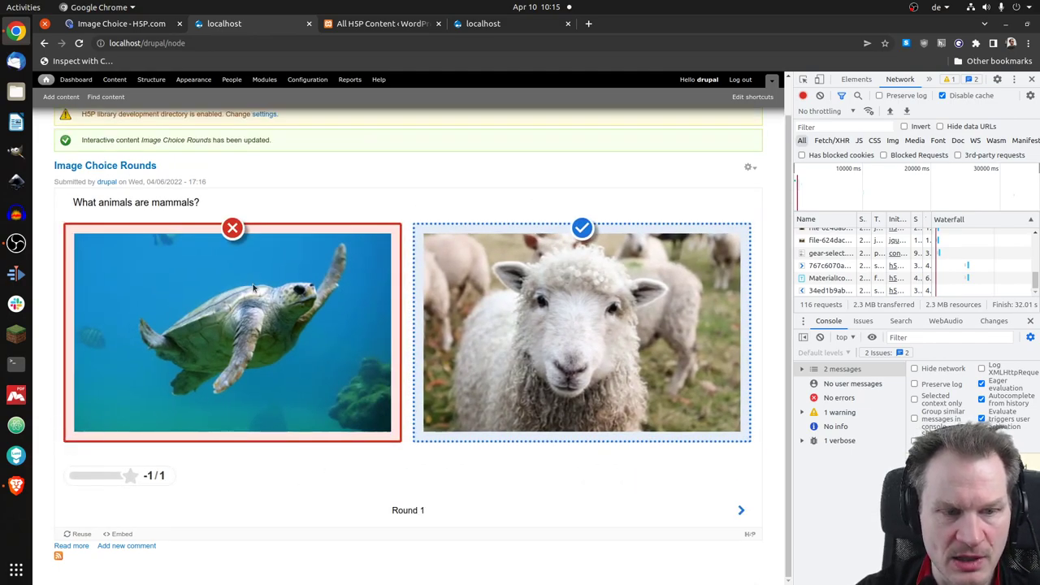
click(741, 510)
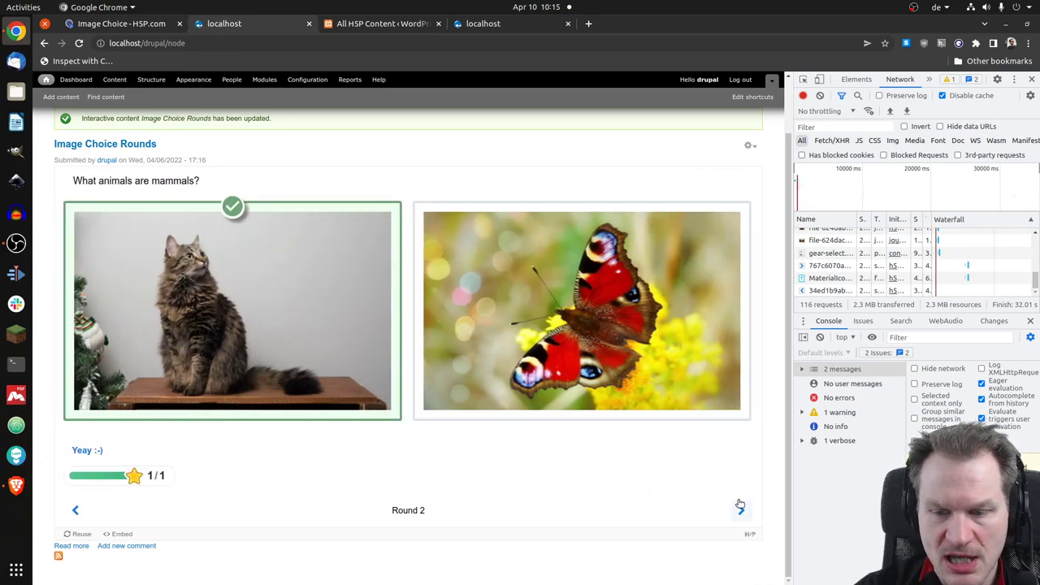
click(742, 510)
click(741, 510)
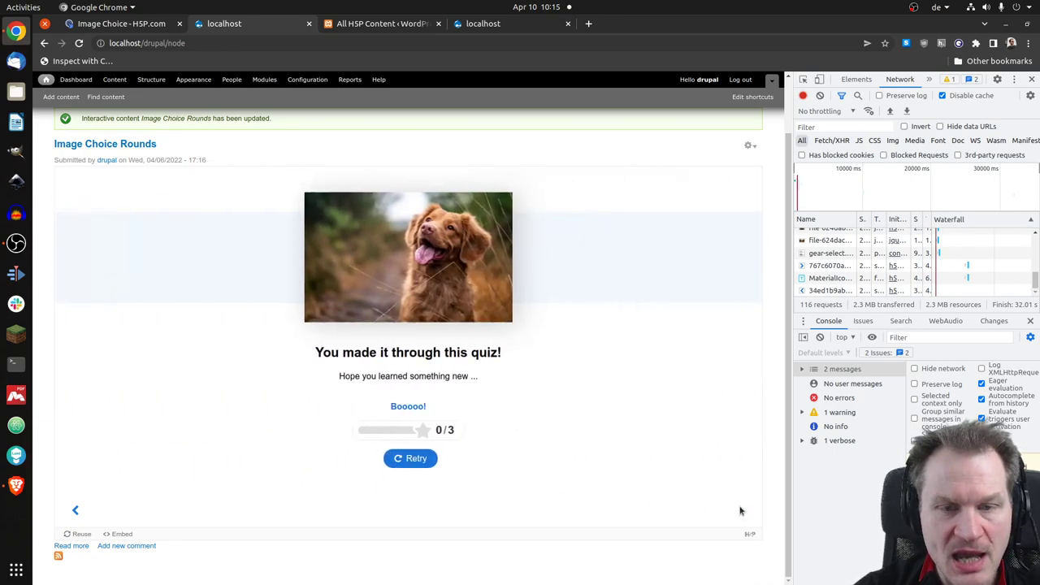